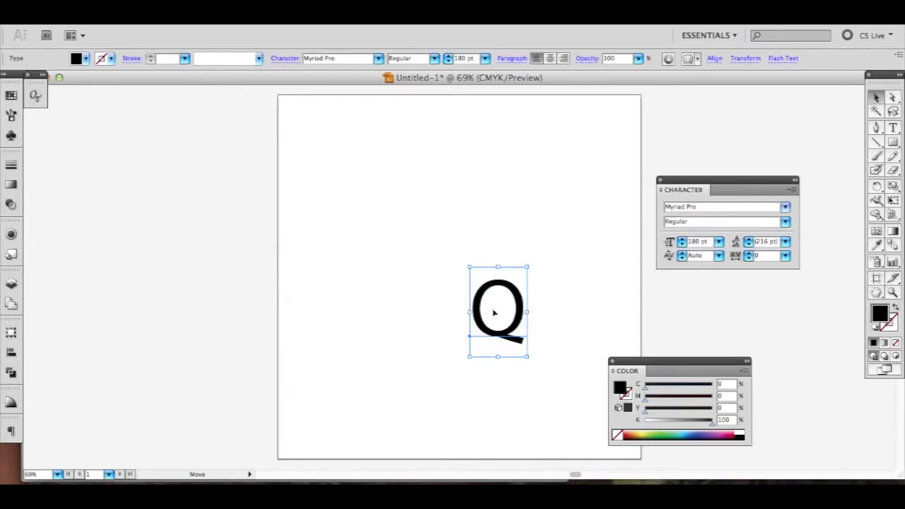
Enlarge the letter Q to about 373 pt and move it to the upper middle of the artboard.
left_click_drag(379, 290, 470, 386)
left_click_drag(430, 299, 444, 265)
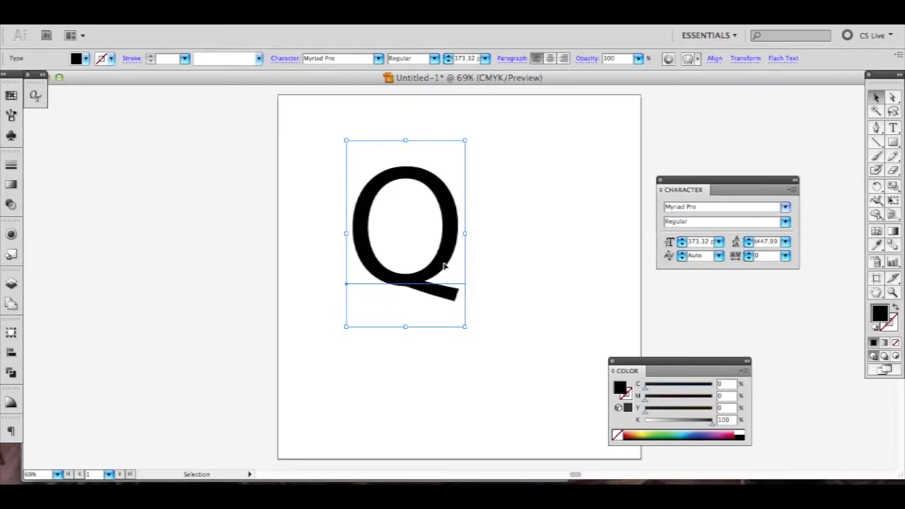
left_click_drag(456, 256, 444, 234)
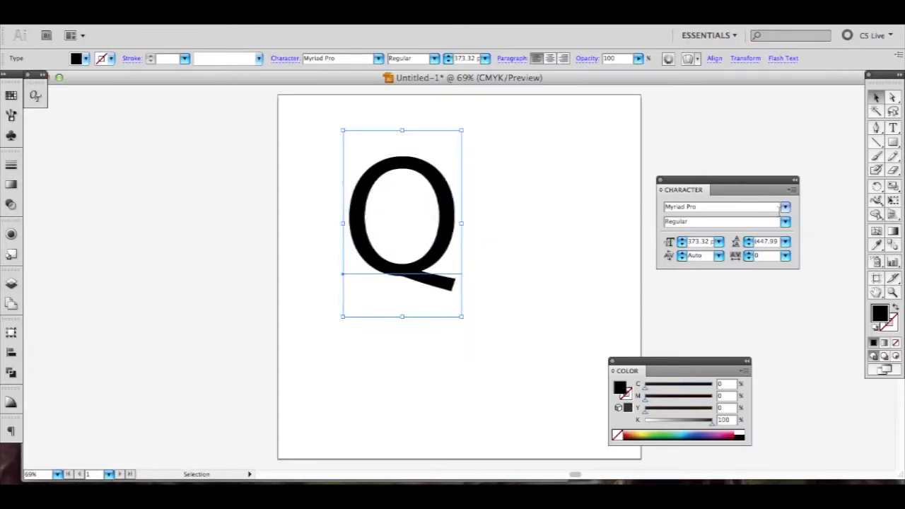
left_click(781, 206)
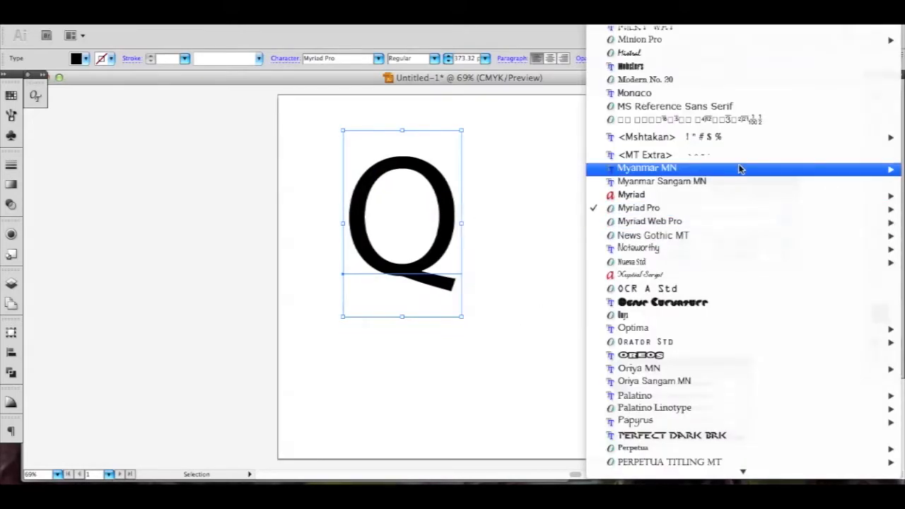
scroll(739, 170, "up", 10)
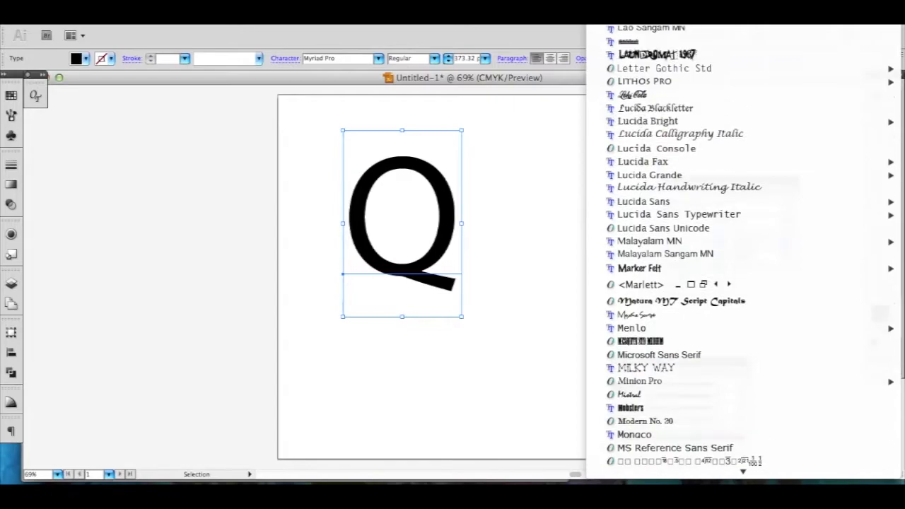
scroll(707, 184, "up", 2)
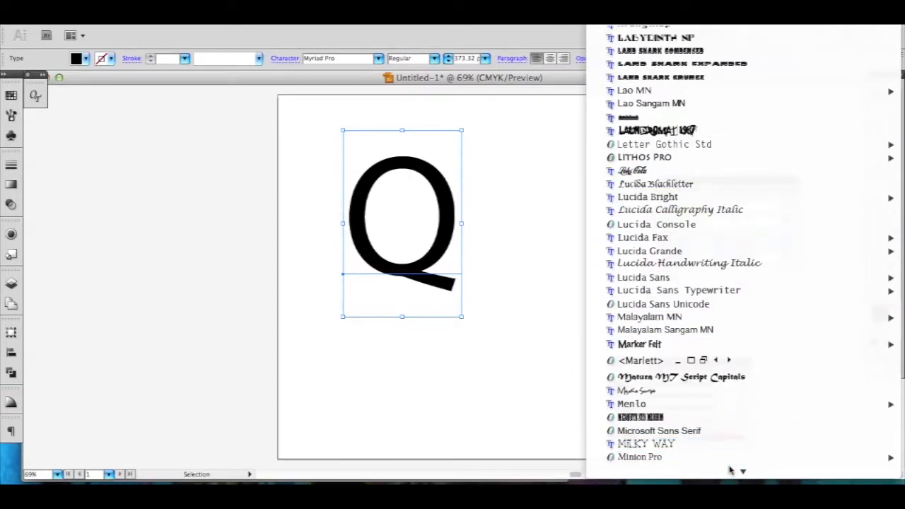
mouse_move(734, 472)
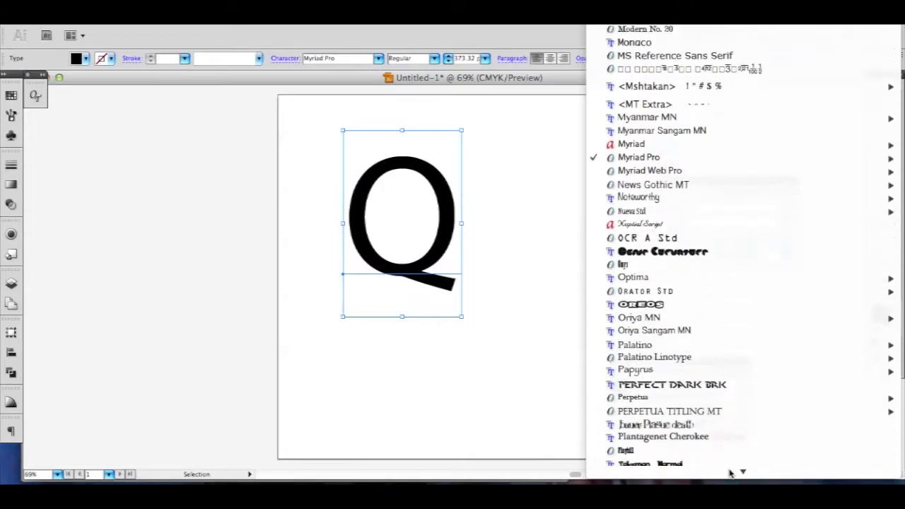
left_click(489, 353)
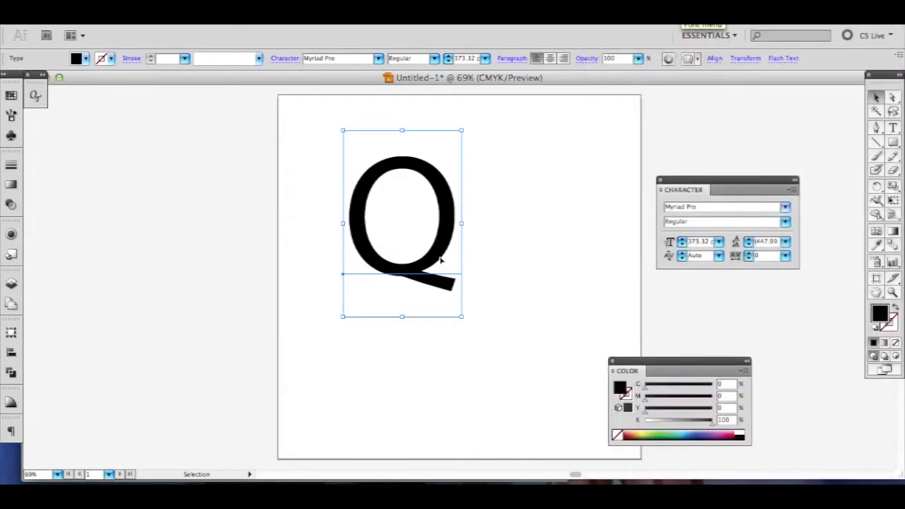
Shift the Q slightly downward and convert the text to editable outlines.
left_click_drag(440, 260, 447, 275)
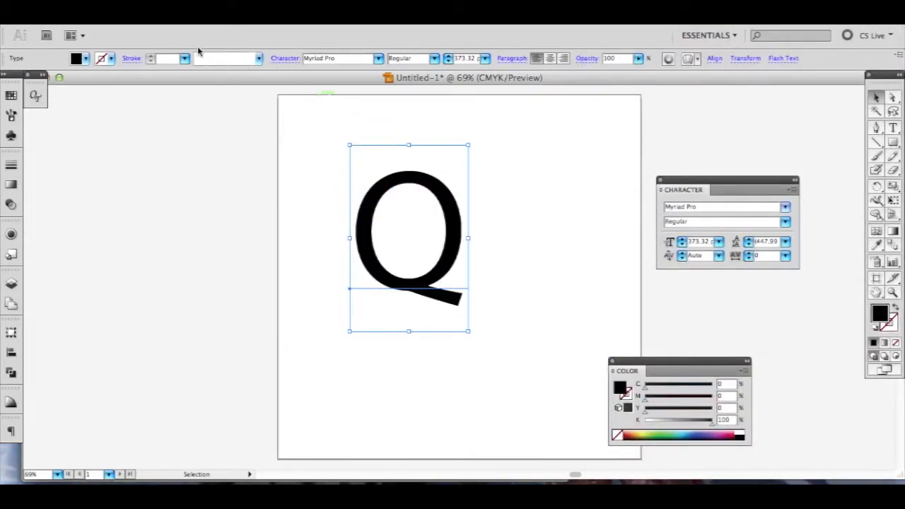
left_click(195, 26)
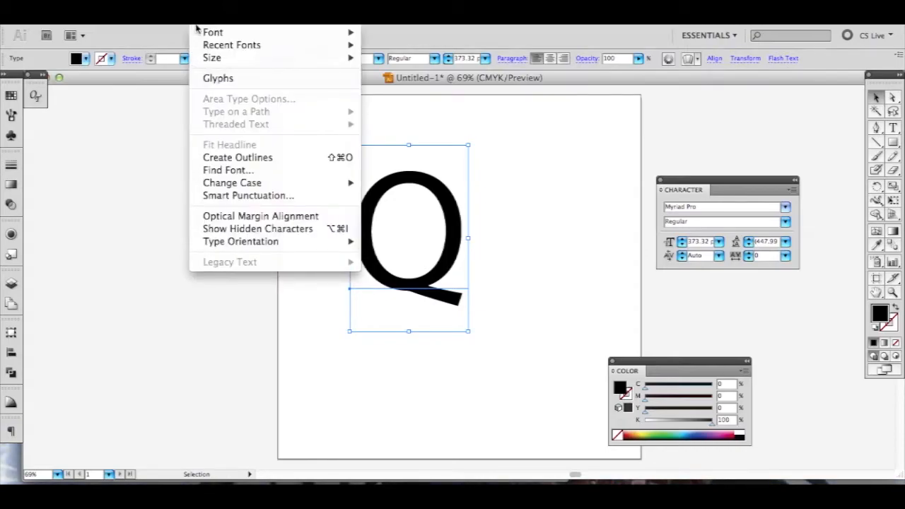
mouse_move(197, 32)
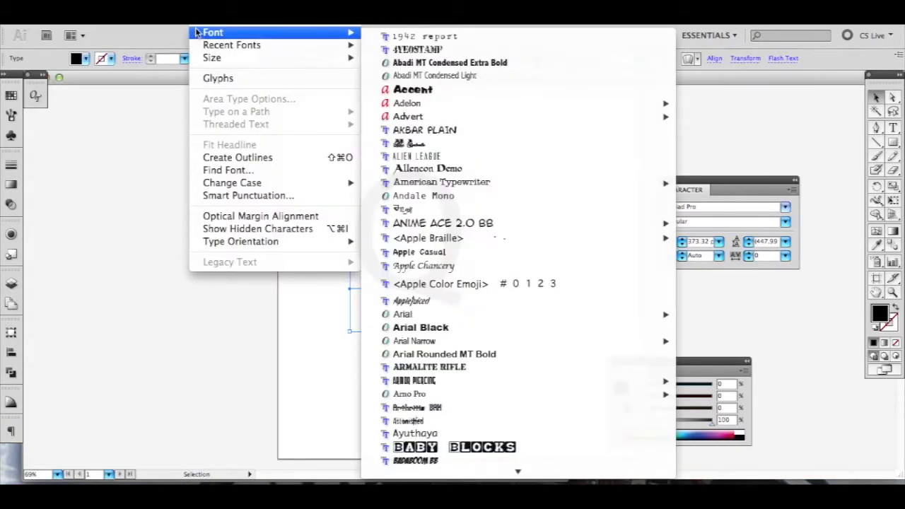
left_click(215, 157)
left_click(432, 371)
left_click(376, 259)
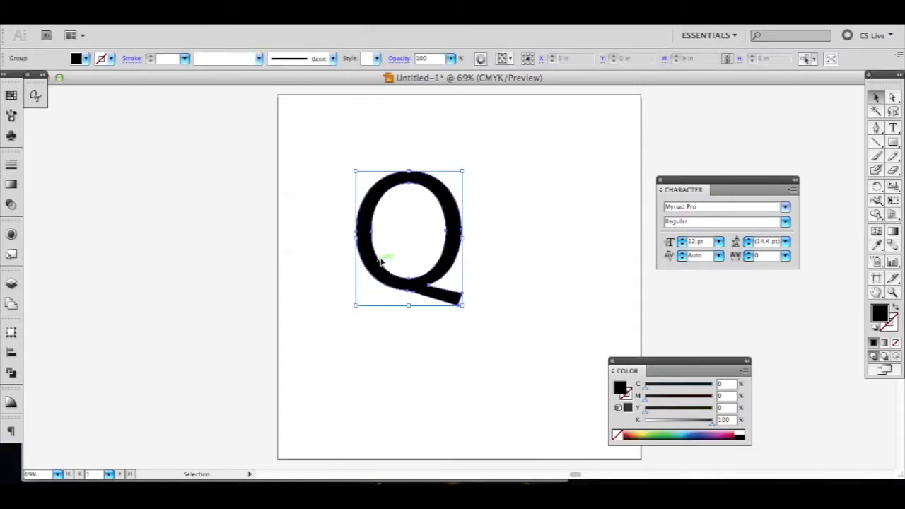
Select the Q's inner oval on its own and shrink it to about 1.88 by 2.41 in, centred inside the bowl, to thicken the letter.
left_click(292, 208)
left_click(892, 97)
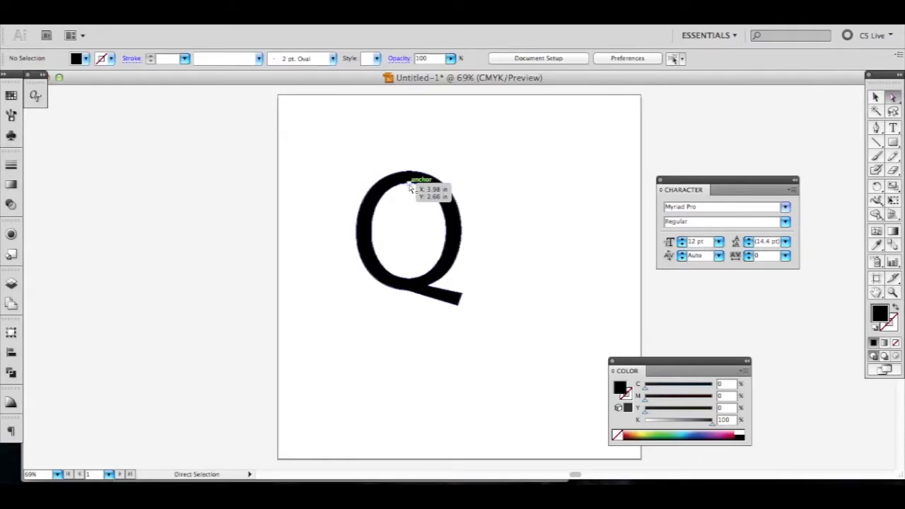
left_click(409, 186)
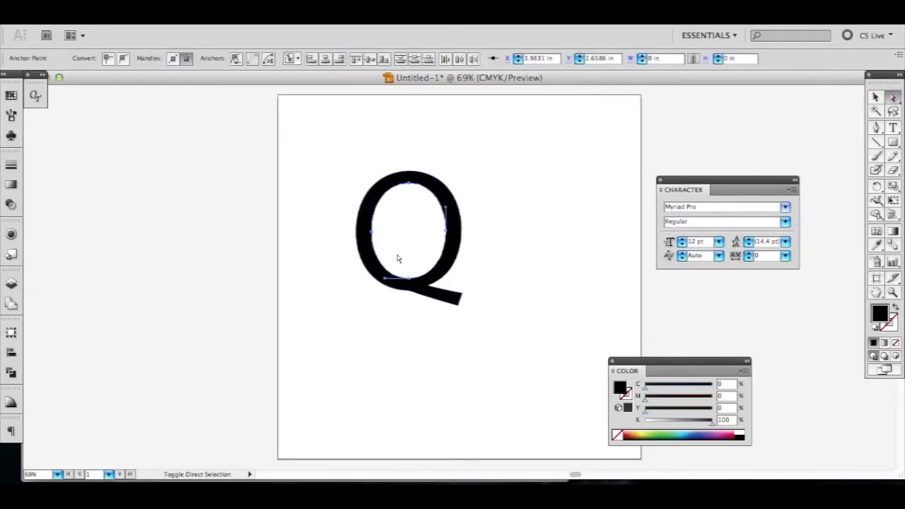
left_click(409, 279, "shift")
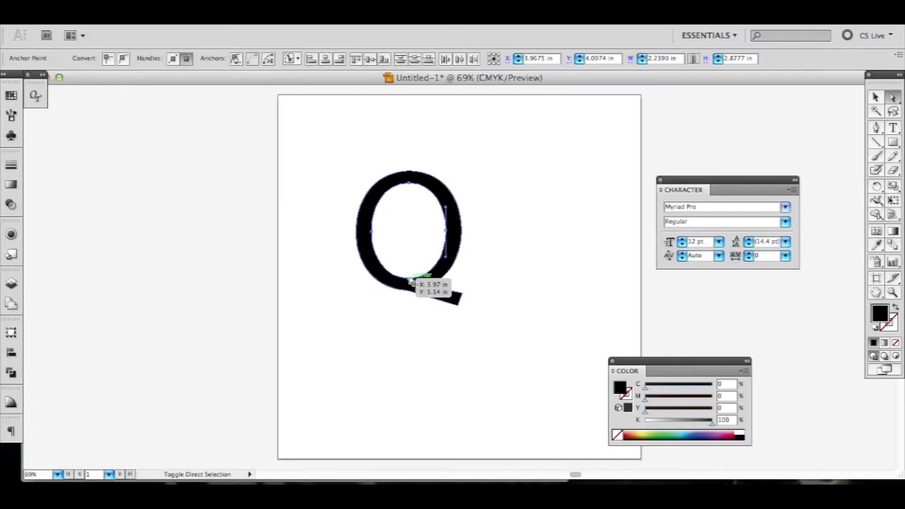
left_click(453, 238)
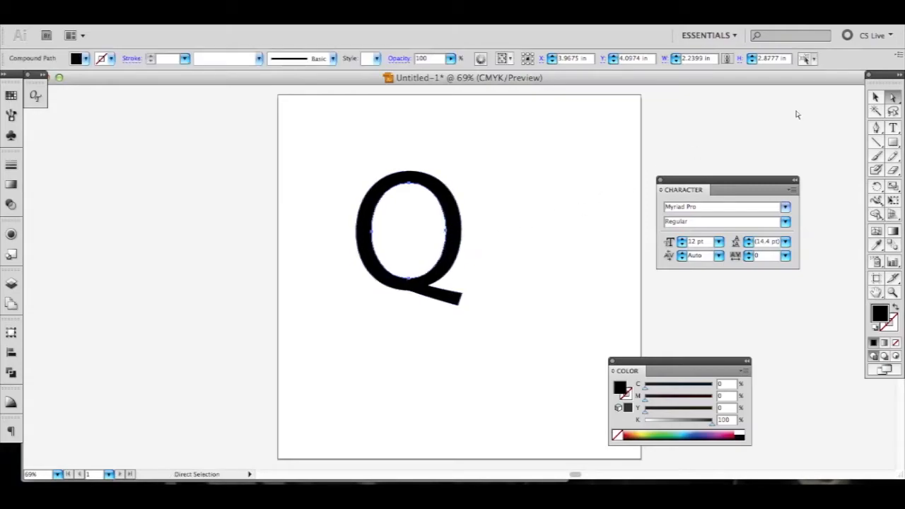
left_click(877, 97)
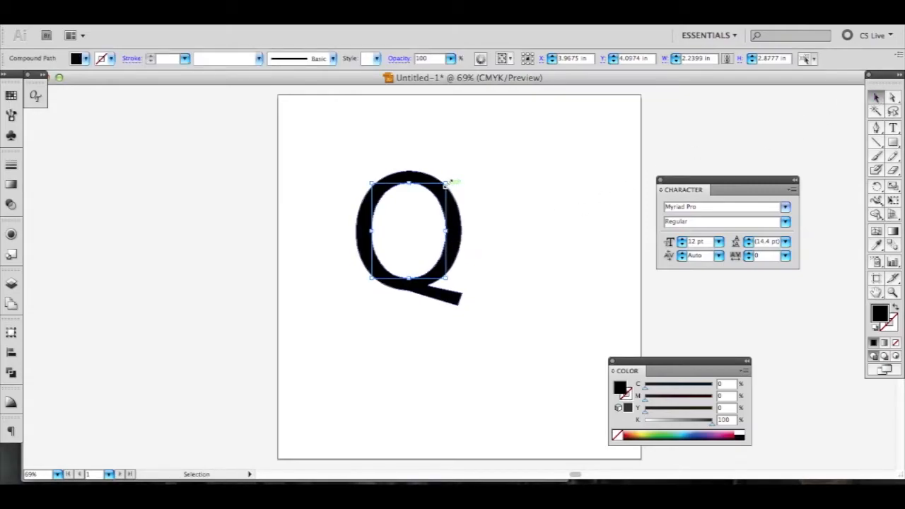
left_click_drag(447, 184, 442, 191)
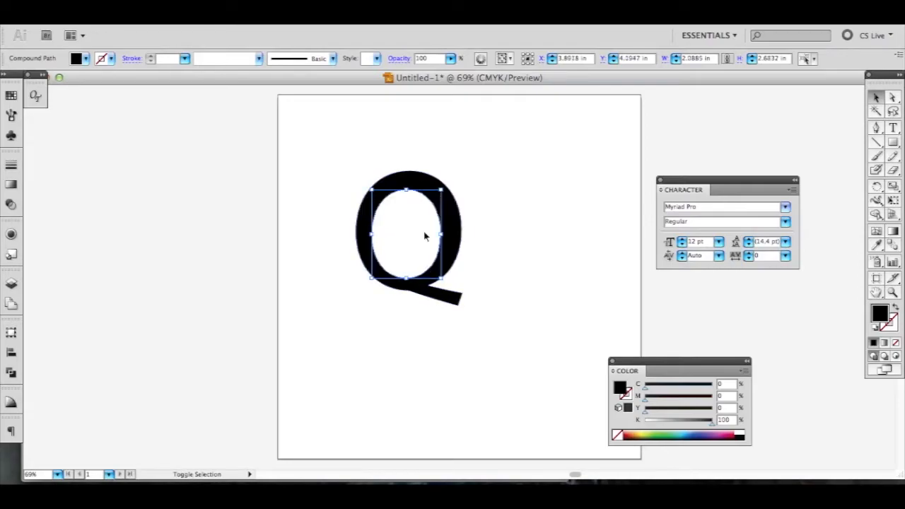
mouse_move(371, 279)
left_mouse_down()
mouse_move(390, 269)
mouse_move(380, 271)
left_mouse_up()
left_click(506, 287)
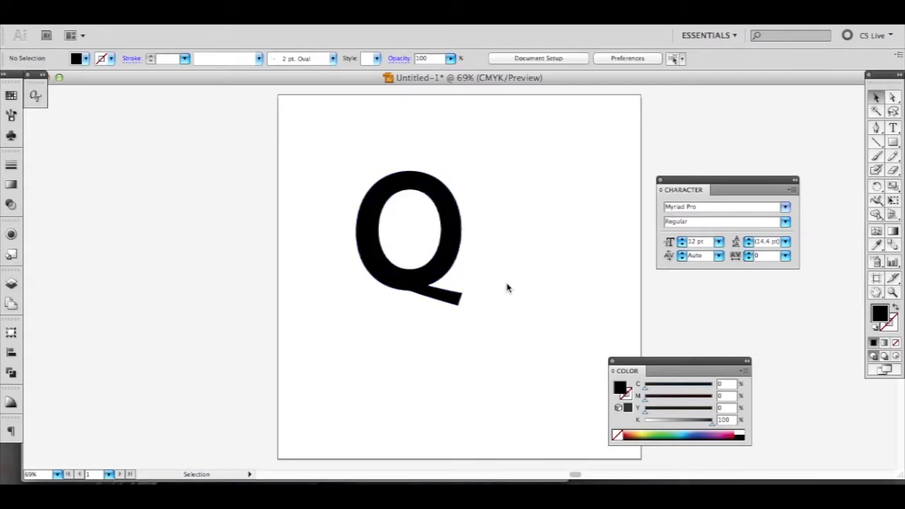
Move the anchor point at the upper junction of the Q's bowl and tail slightly outward along the tail.
key("a")
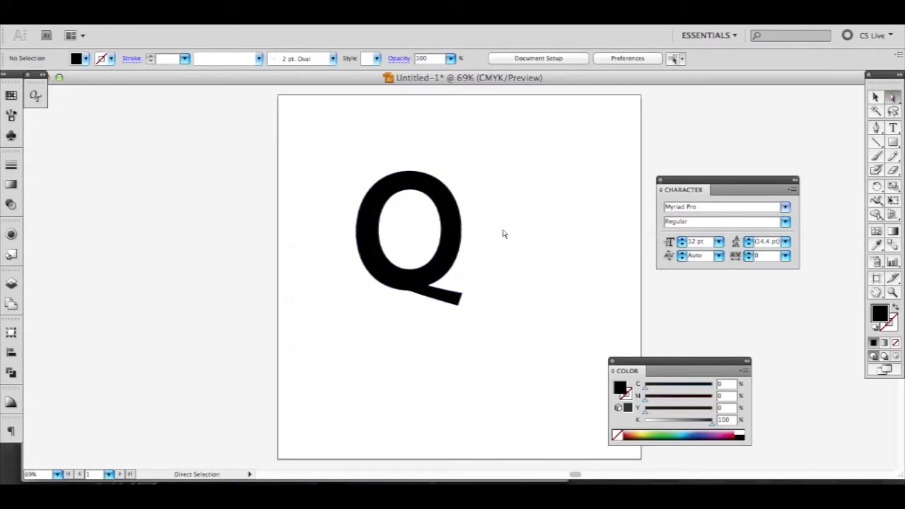
left_click(441, 245)
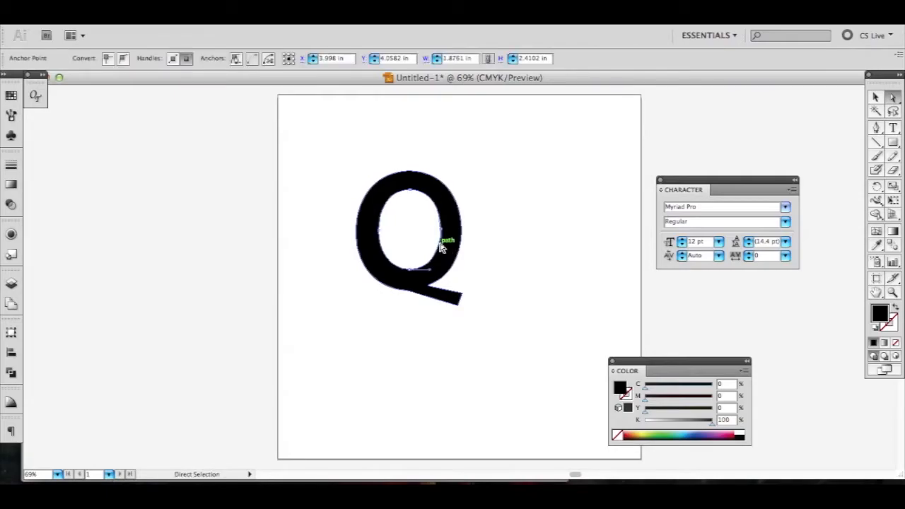
left_click(498, 251)
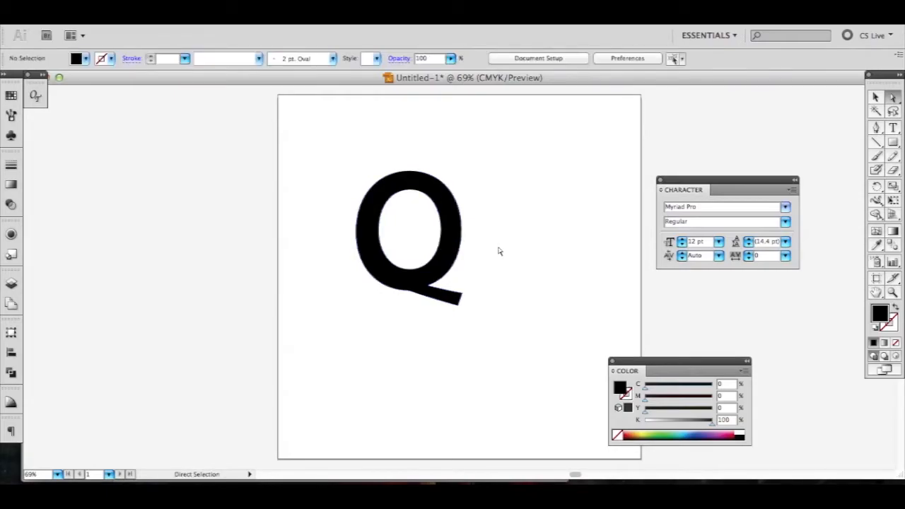
left_click(439, 293)
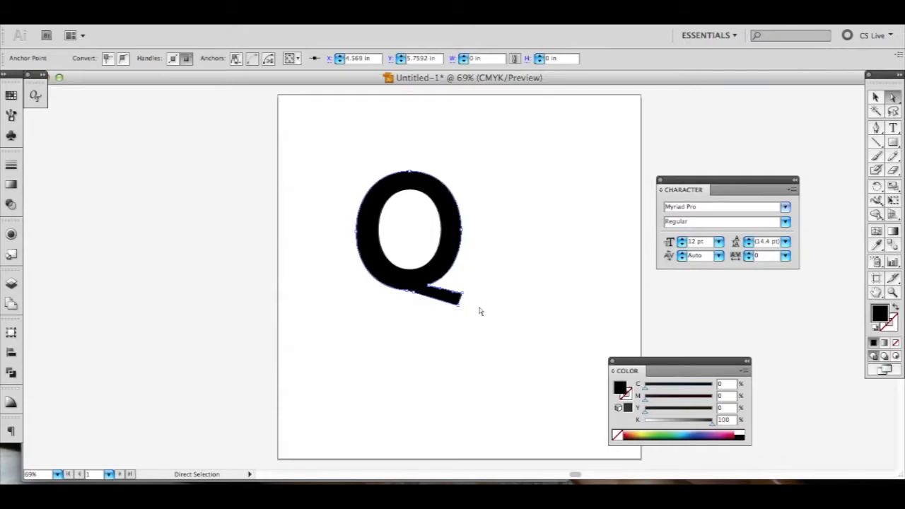
left_click(441, 287)
mouse_move(446, 283)
left_mouse_down()
mouse_move(430, 291)
mouse_move(437, 295)
left_mouse_up()
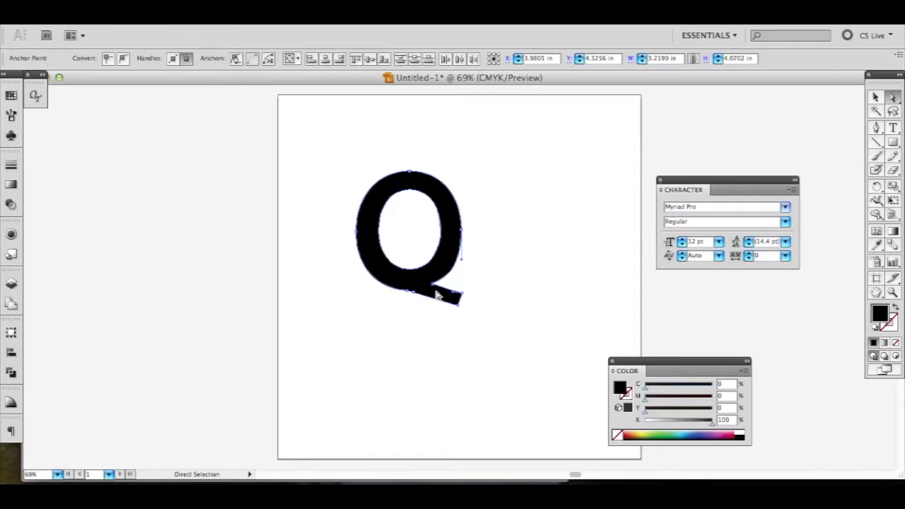
left_click(504, 301)
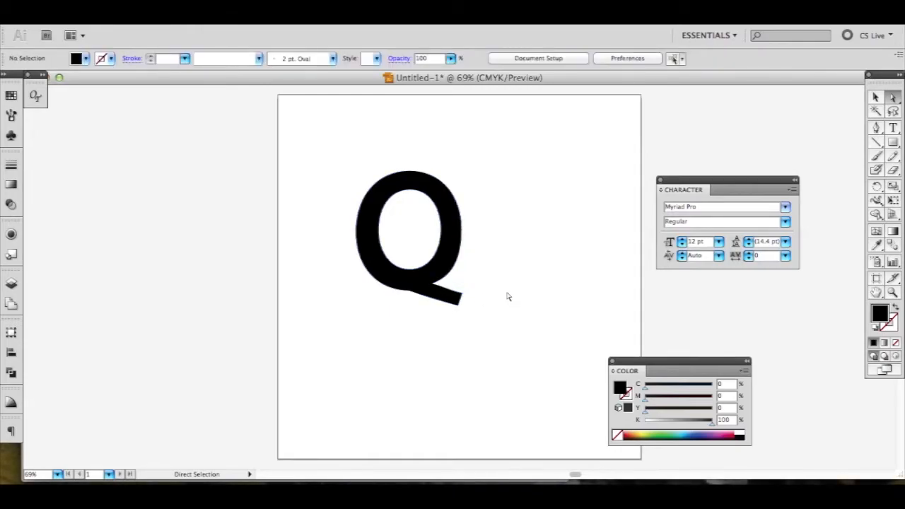
Cut the upper and lower edges of the Q's tail with the Scissors tool and delete the cut-off tip.
left_click_drag(468, 299, 464, 300)
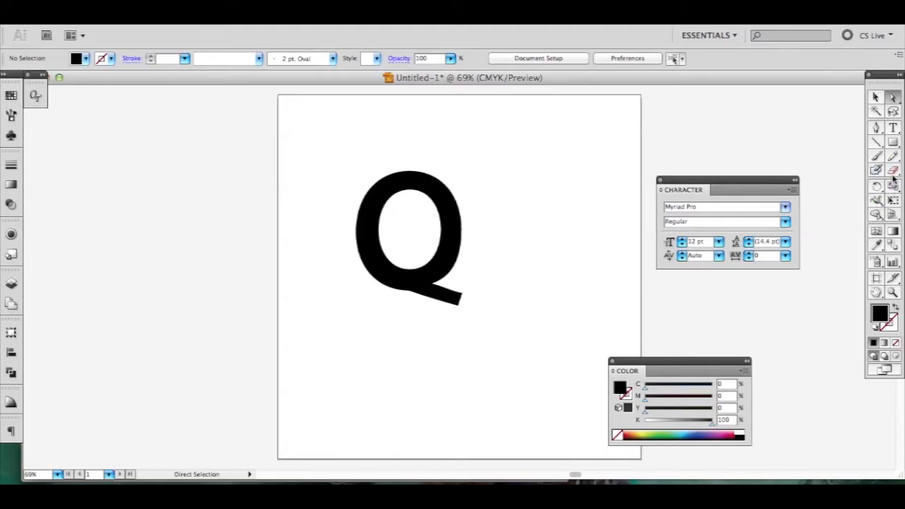
left_click_drag(892, 178, 828, 185)
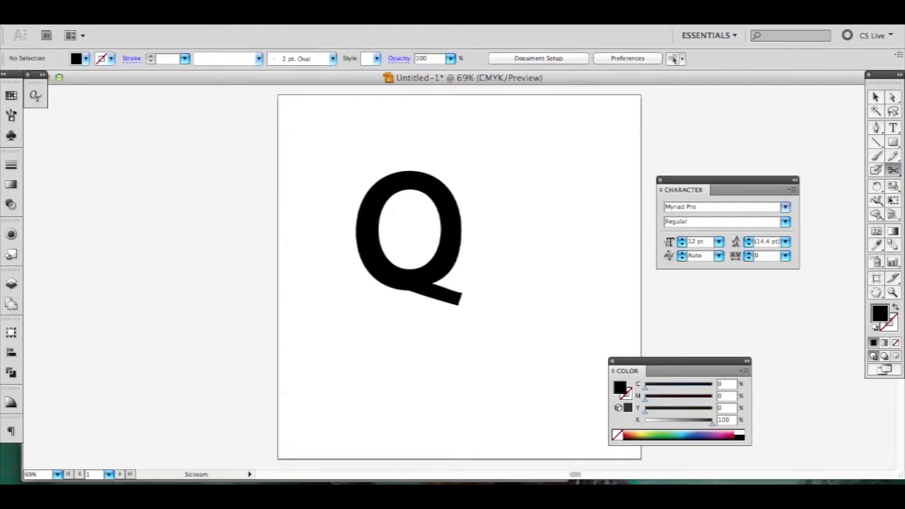
left_click(447, 292)
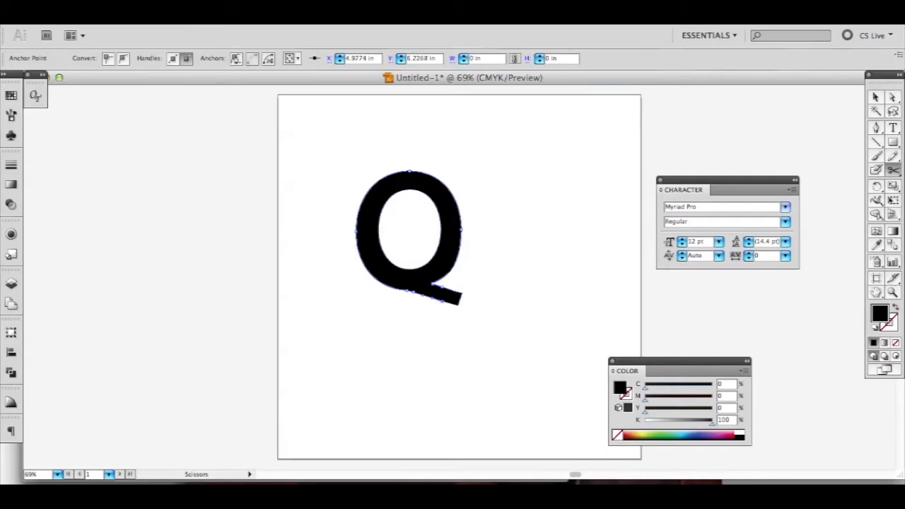
left_click(895, 99)
left_click(464, 304)
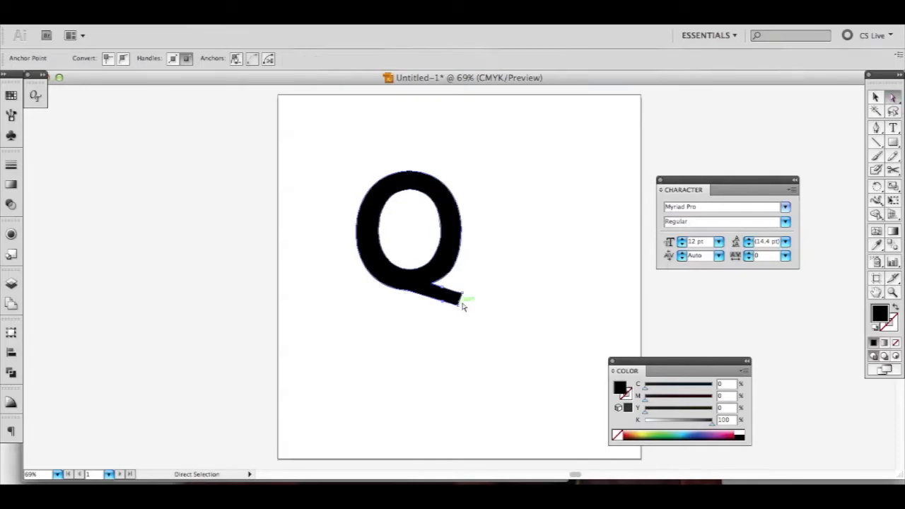
key("Delete")
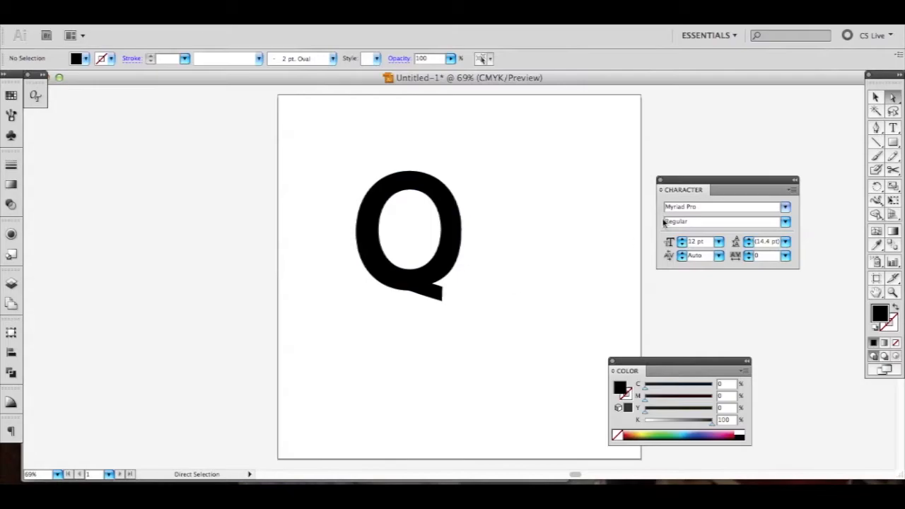
Extend the tail's upper edge with the Pen tool by a horizontal segment about 2.87 in long from the upper cut endpoint.
left_click(877, 128)
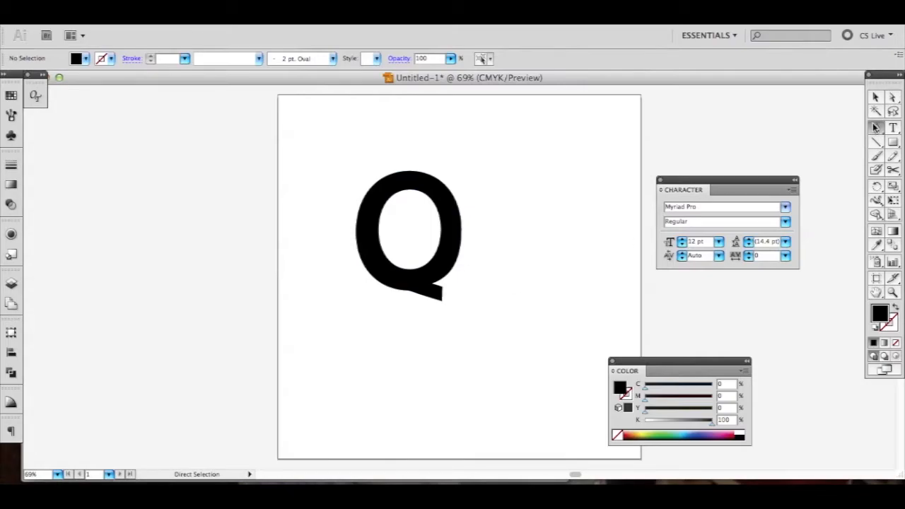
left_click(444, 287)
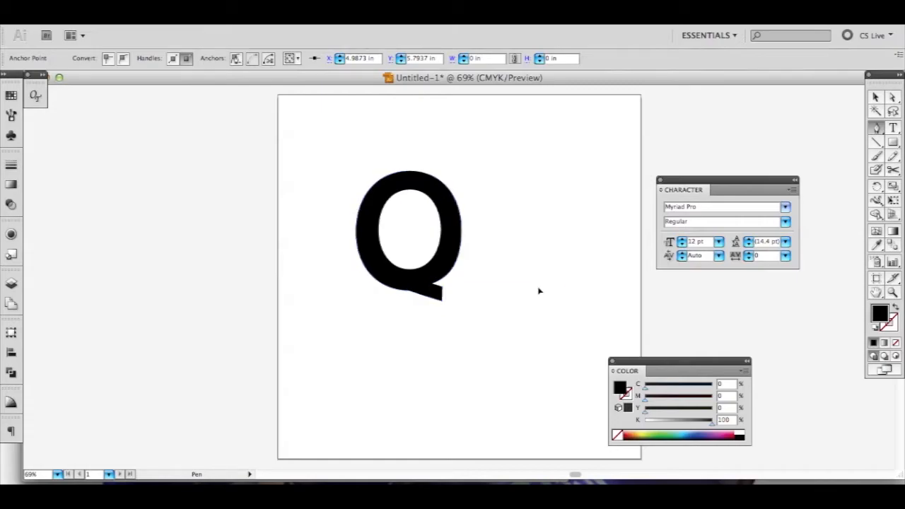
left_click(537, 289)
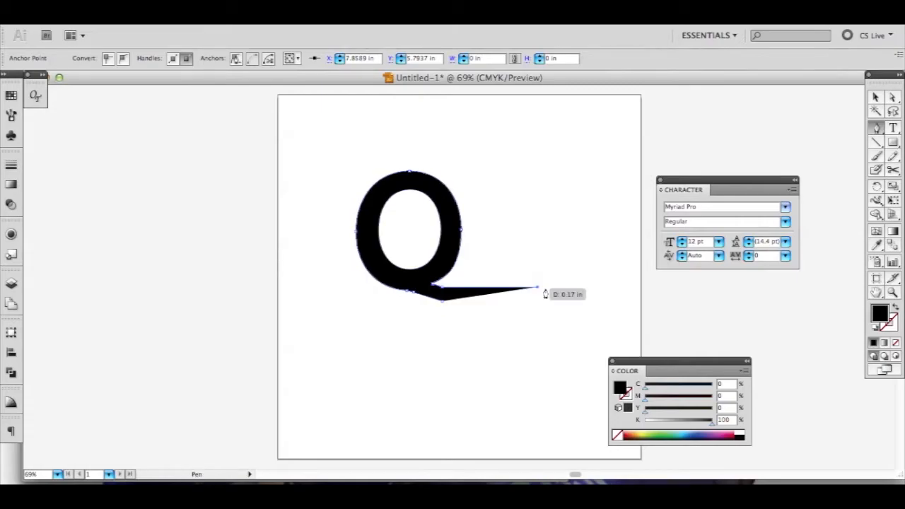
left_click(875, 97)
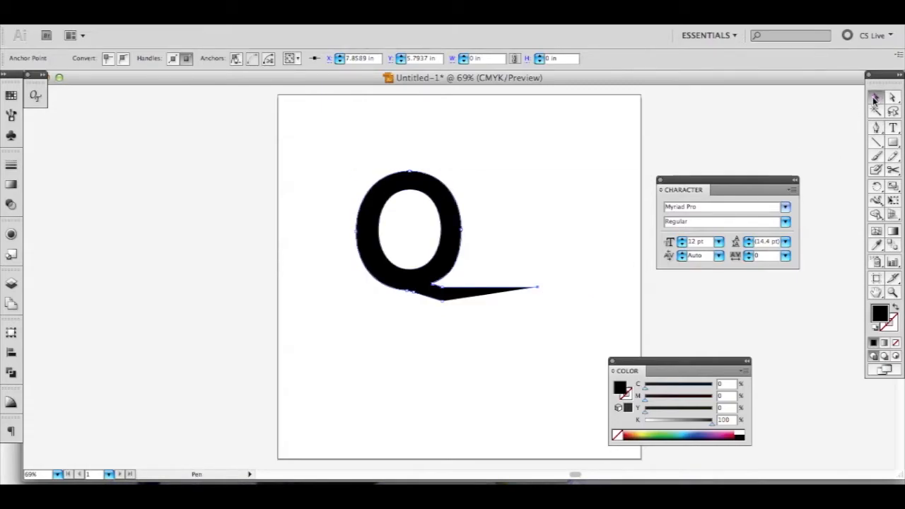
left_click(601, 162)
Extend the tail's lower edge with a horizontal Pen tool segment and close the path at the tail's upper end.
left_click(895, 129)
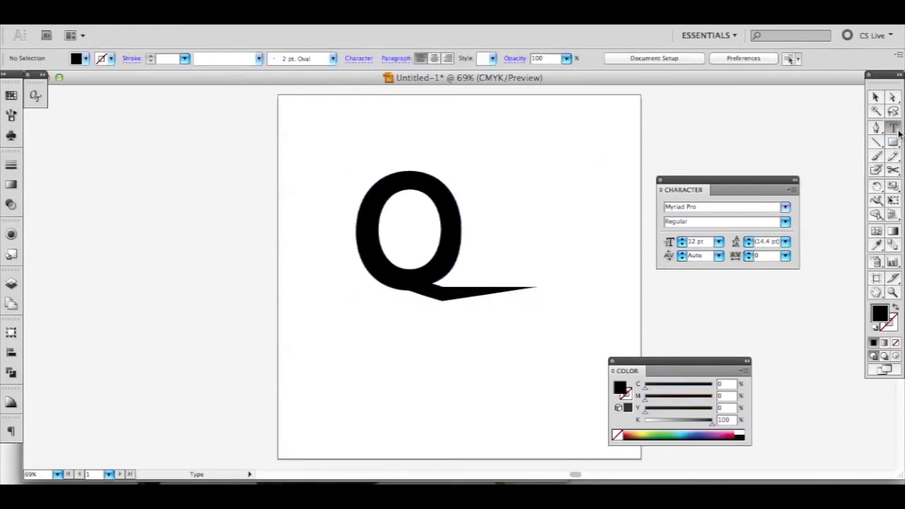
left_click(877, 128)
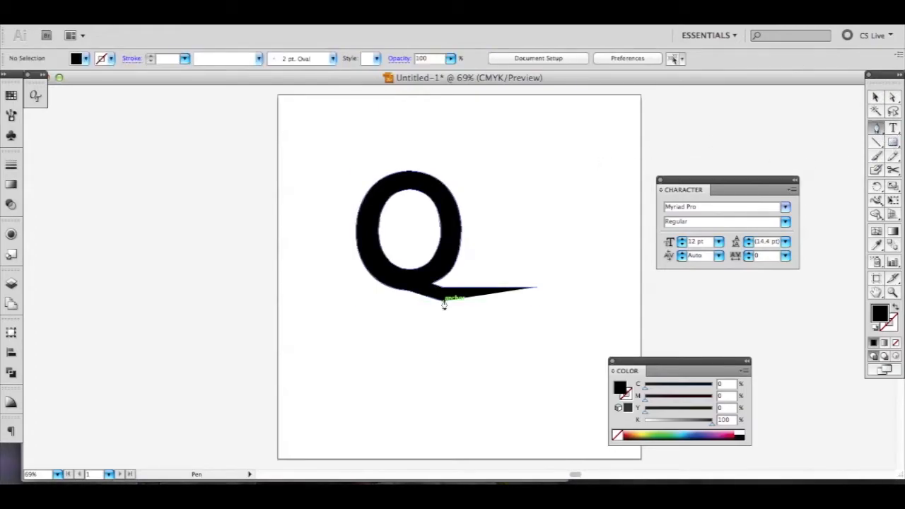
left_click_drag(442, 306, 534, 304)
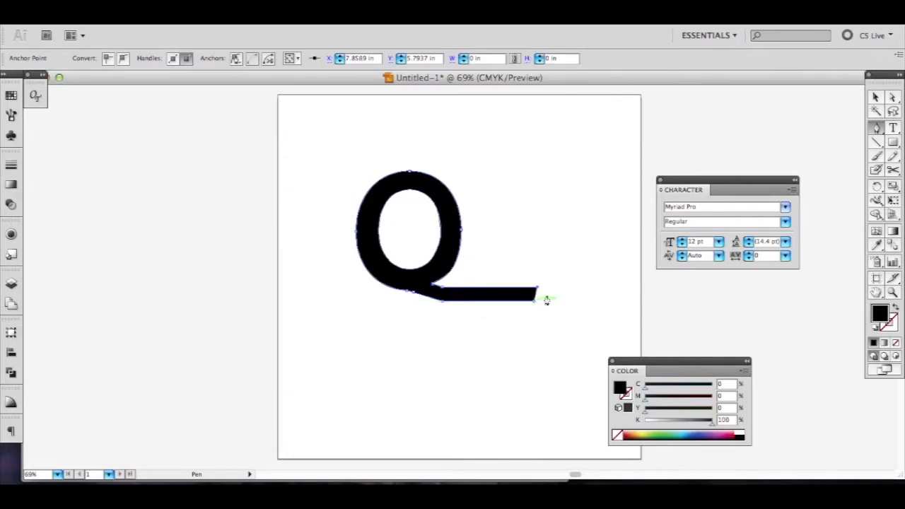
Lengthen the tail horizontally by moving its two end anchor points outward together, keeping the slanted end.
left_click(893, 97)
left_click_drag(579, 255, 581, 301)
left_click(515, 339)
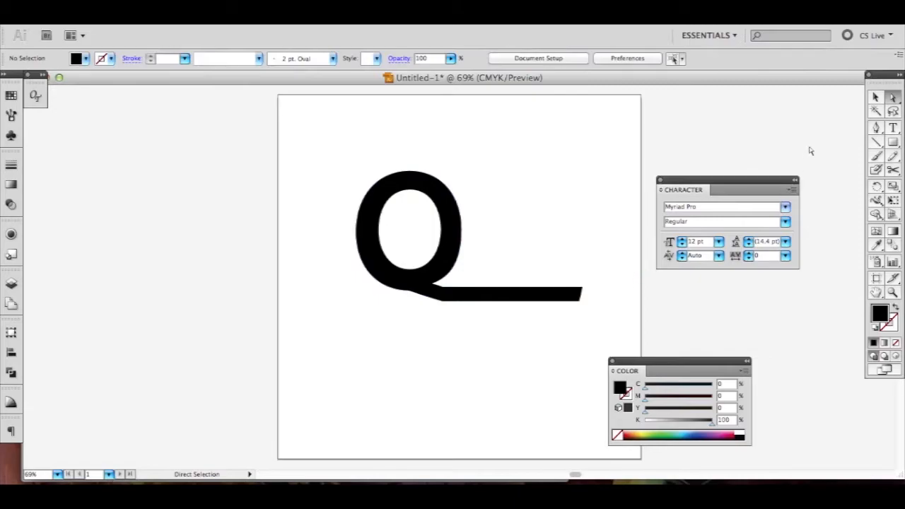
Move the whole Q toward the artboard's left edge and deselect it.
key("v")
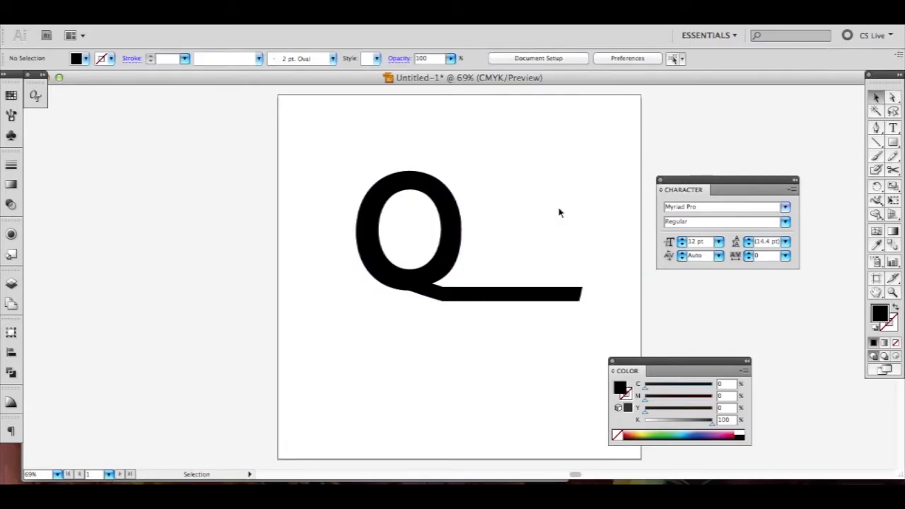
left_click_drag(461, 245, 408, 252)
left_click(425, 347)
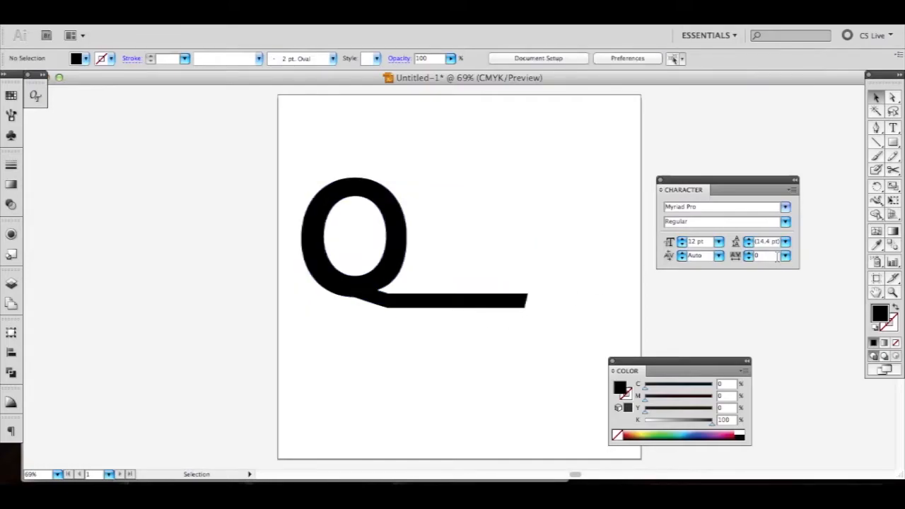
Cut the Q's inner oval with the Scissors tool at two nearby points along its bottom curve.
left_click(892, 172)
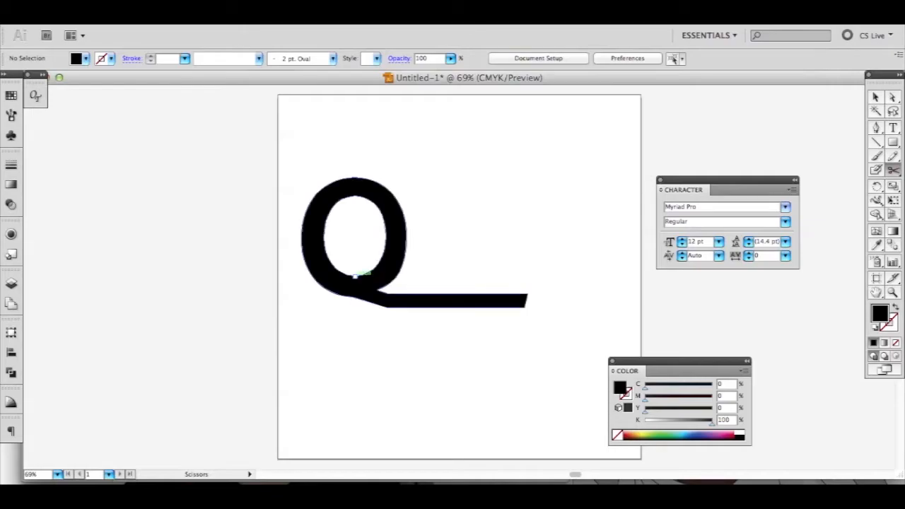
left_click(352, 274)
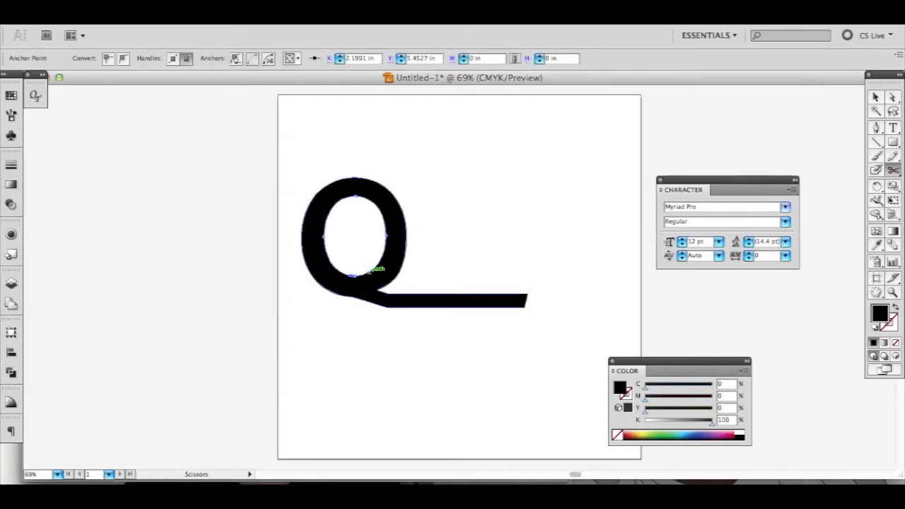
left_click(372, 272)
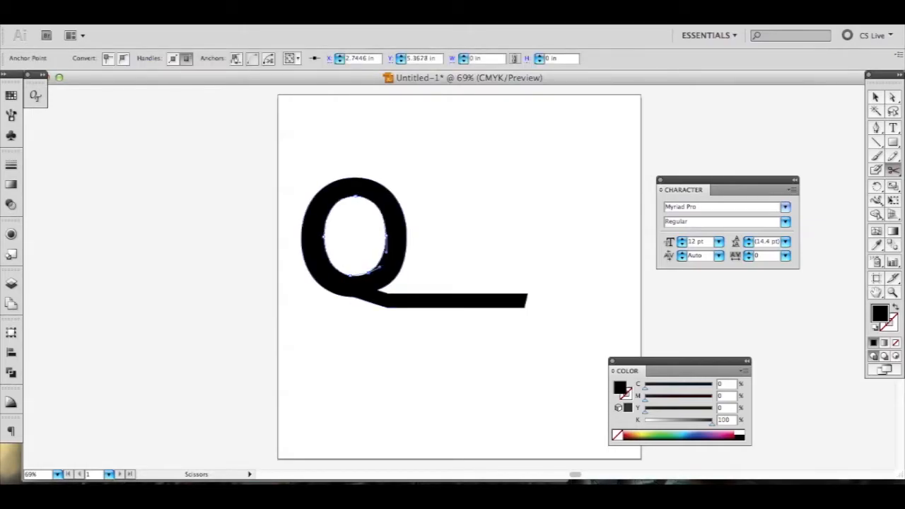
Try to draw a pointed spike with the Pen tool between the two cut points of the inner oval.
left_click(876, 128)
left_click(351, 277)
left_click_drag(363, 251, 362, 253)
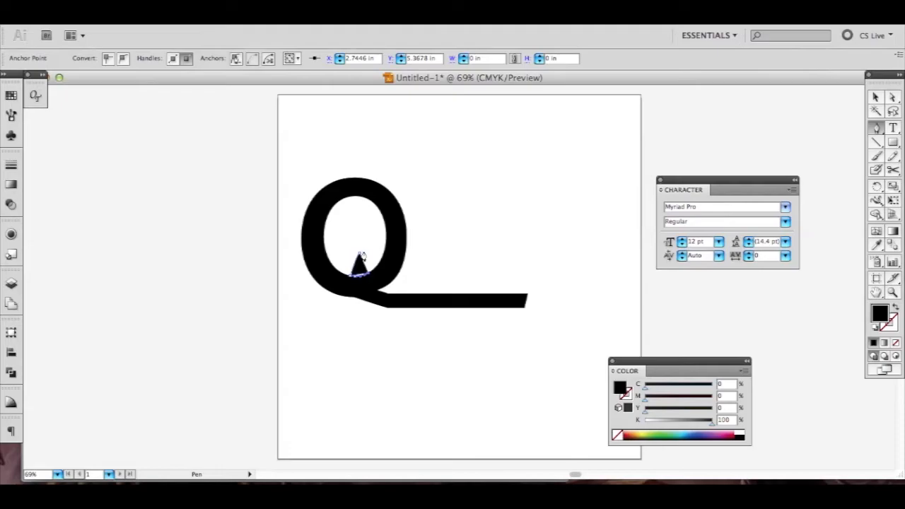
left_click(369, 272)
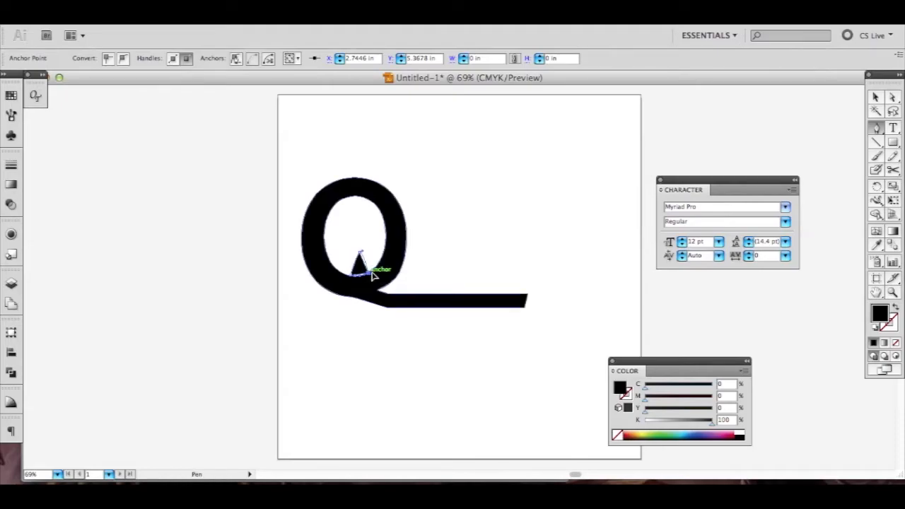
left_click_drag(359, 253, 373, 276)
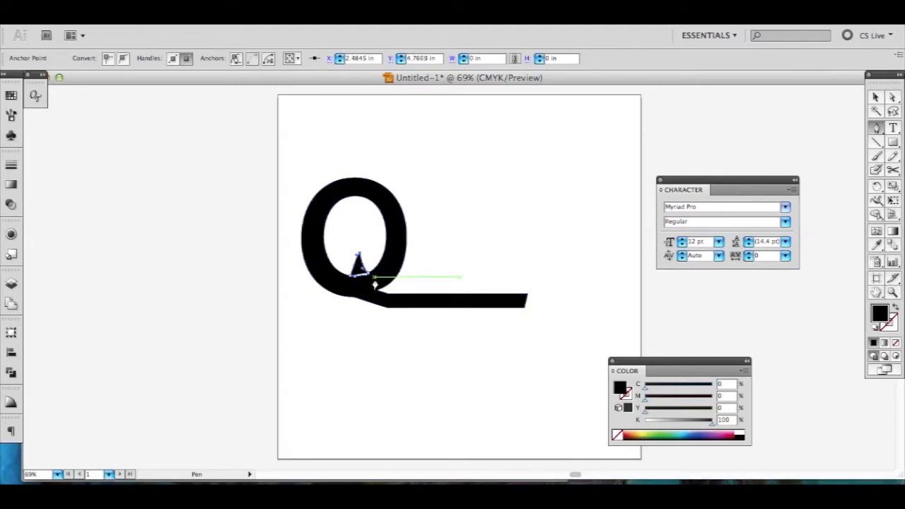
Delete the small triangle formed with the cut-off segment at the bottom of the inner oval.
left_click(893, 98)
left_click(542, 210)
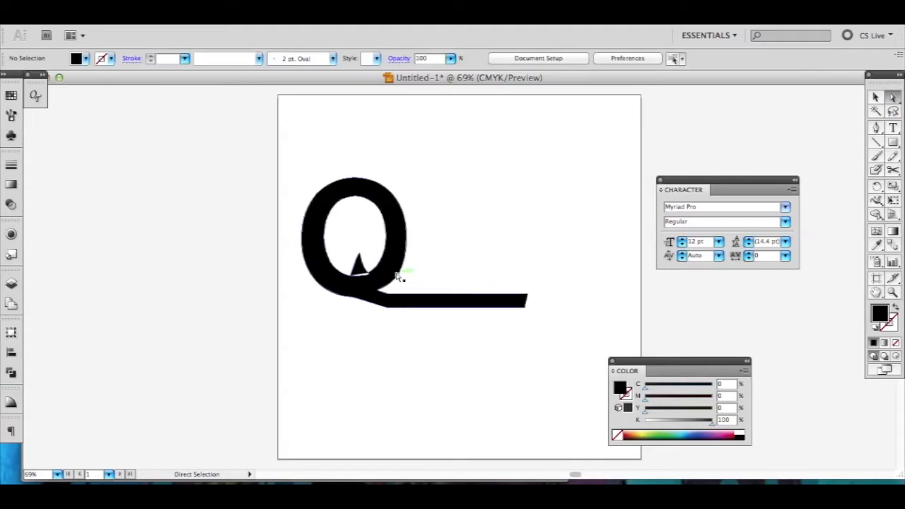
left_click(359, 261)
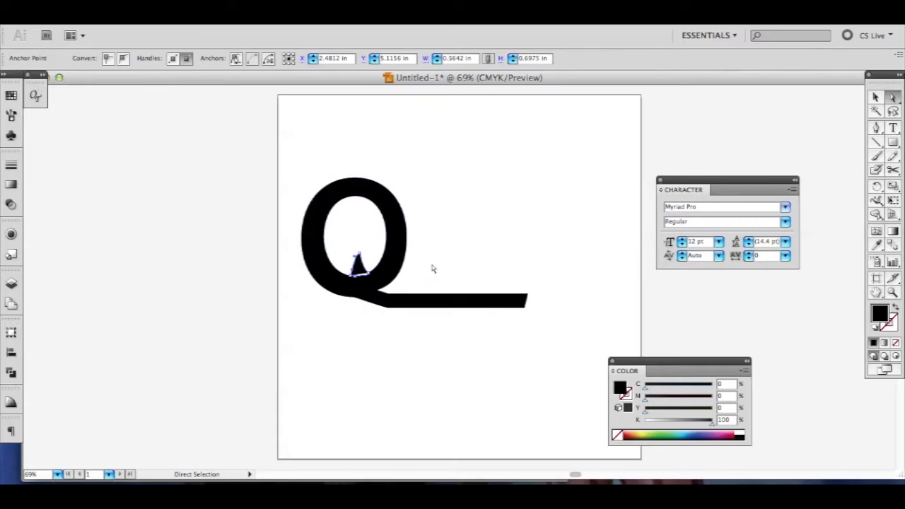
key("Delete")
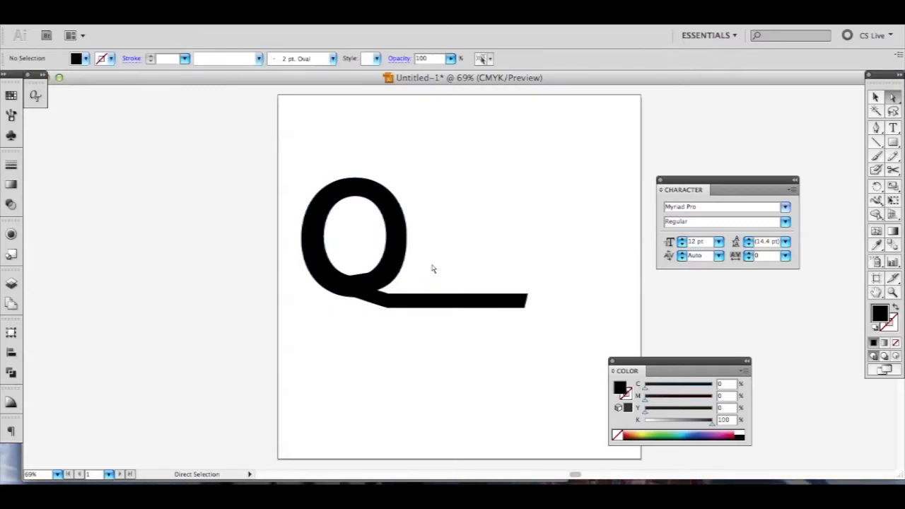
Draw a pointed spike rising into the Q's bowl with the Pen tool, joining the inner oval's two open ends.
left_click(877, 128)
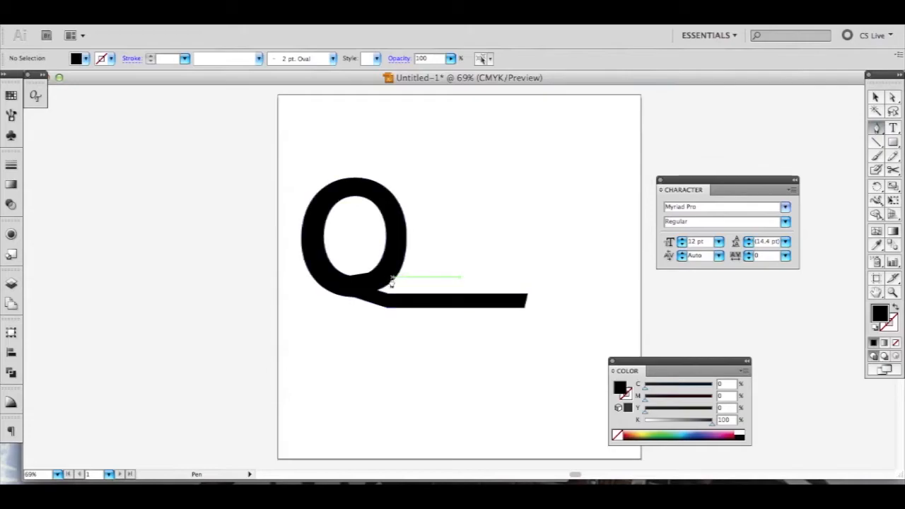
left_click(350, 276)
left_click_drag(353, 253, 372, 277)
key("super+z")
left_click(356, 251)
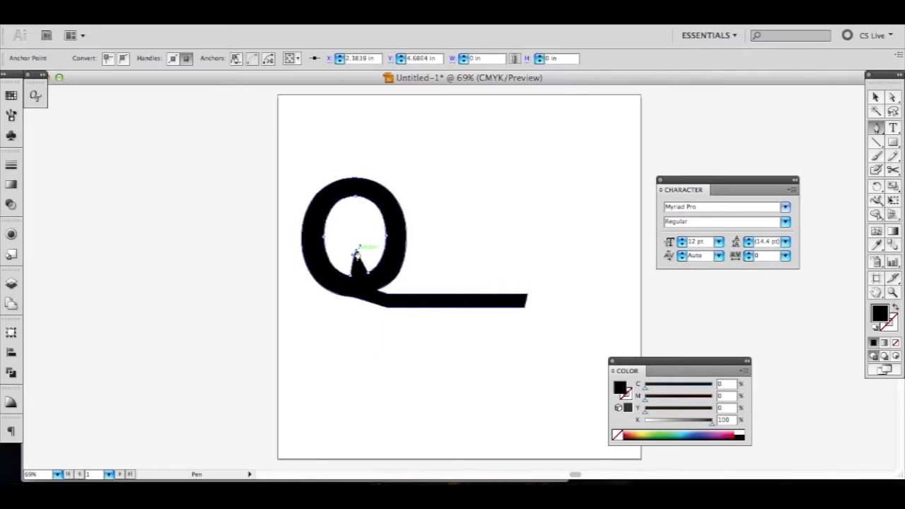
left_click_drag(369, 273, 375, 277)
key("super+z")
left_click(369, 273)
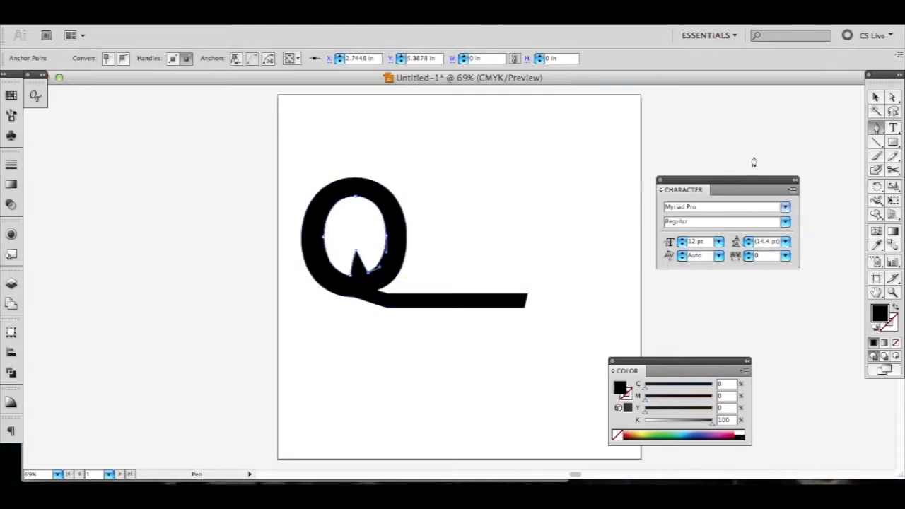
key("v")
left_click(576, 207)
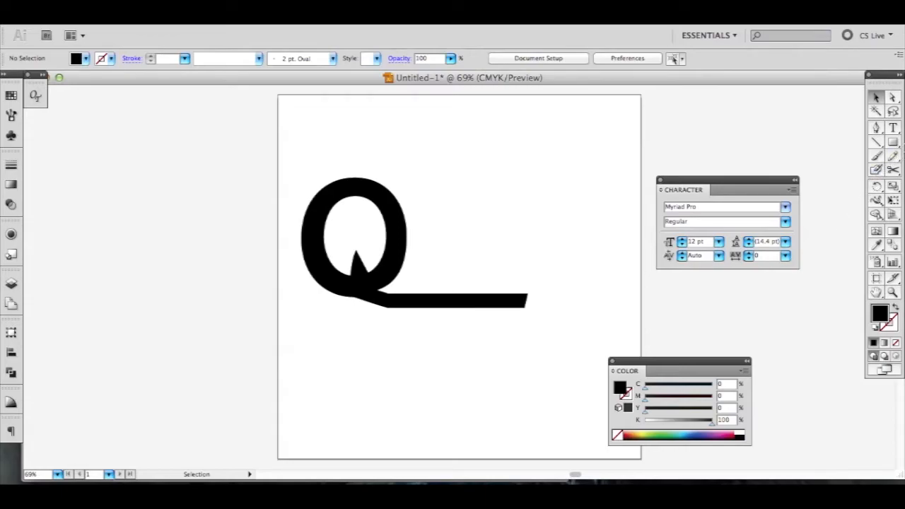
Draw a half arrowhead on the tail's end with the Pen tool, rising about 0.5 in and pointing about 2.1 in past the lower corner.
left_click(879, 128)
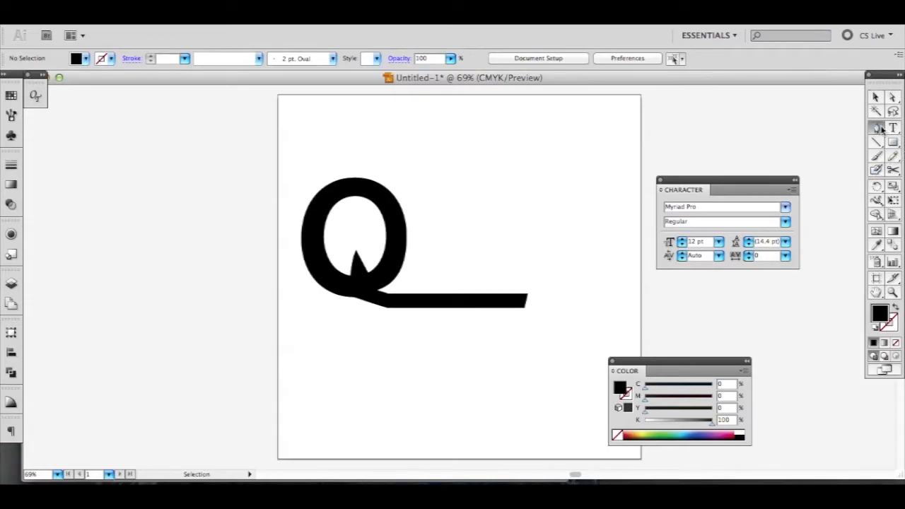
left_click(530, 300)
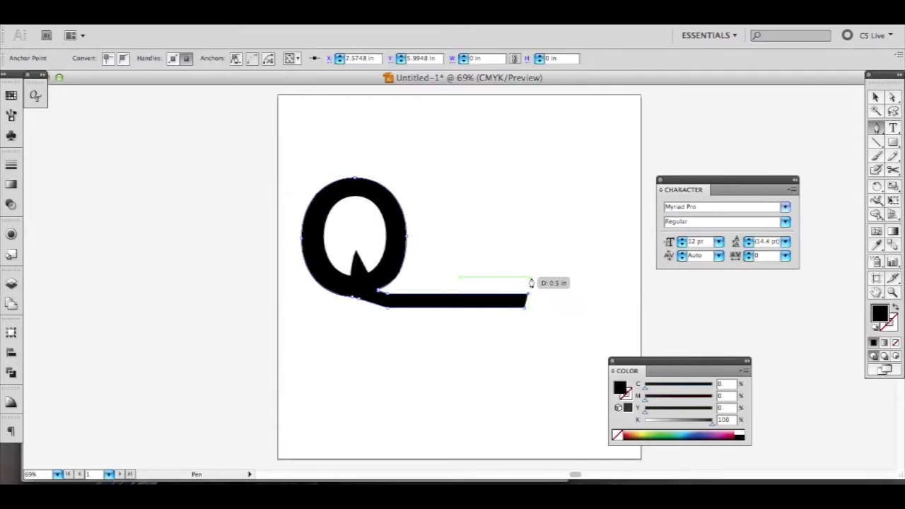
left_click(531, 278)
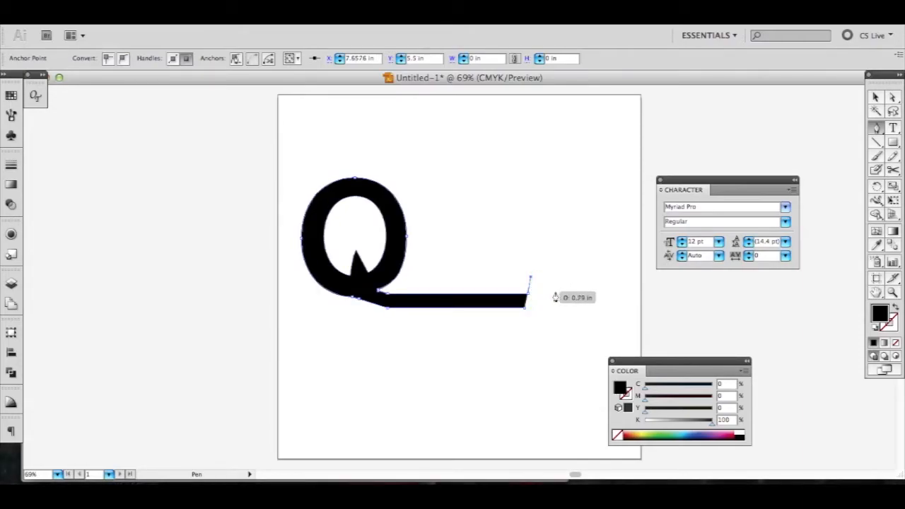
left_click(609, 312, "shift")
key("ctrl")
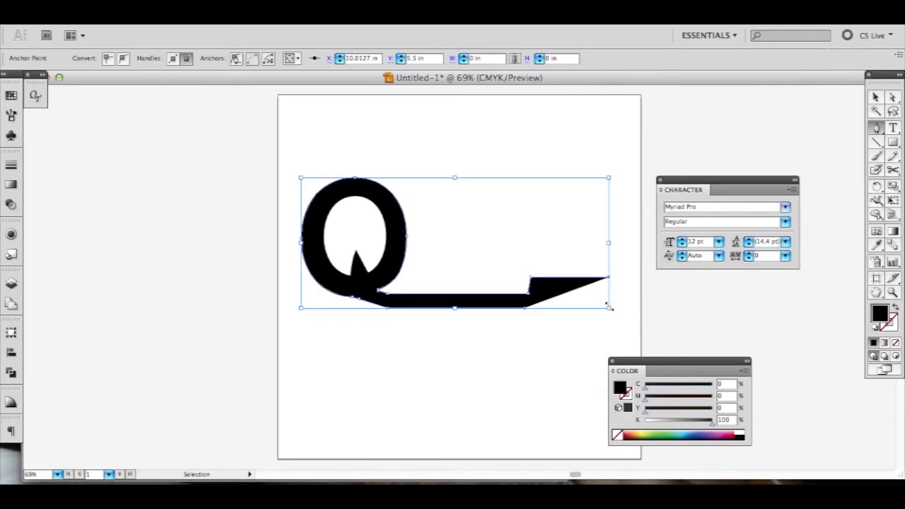
key("ctrl+z")
left_click(596, 309)
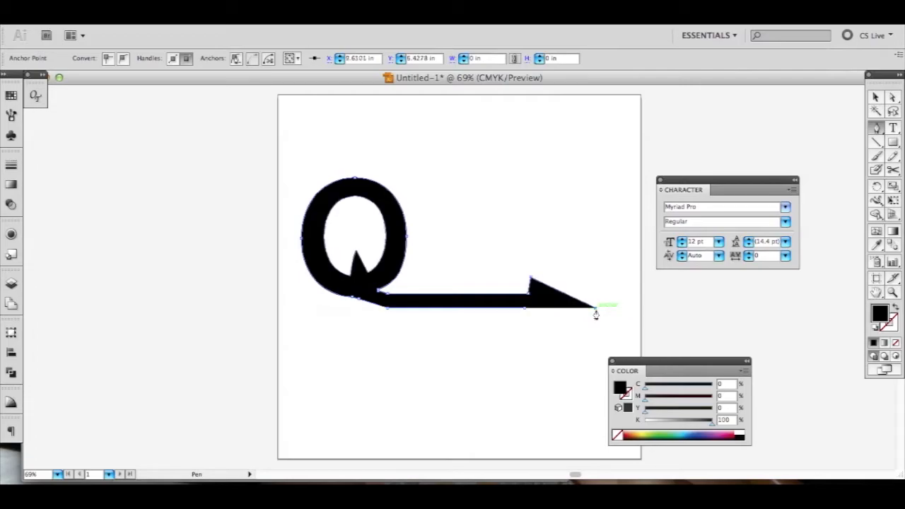
left_click(525, 309)
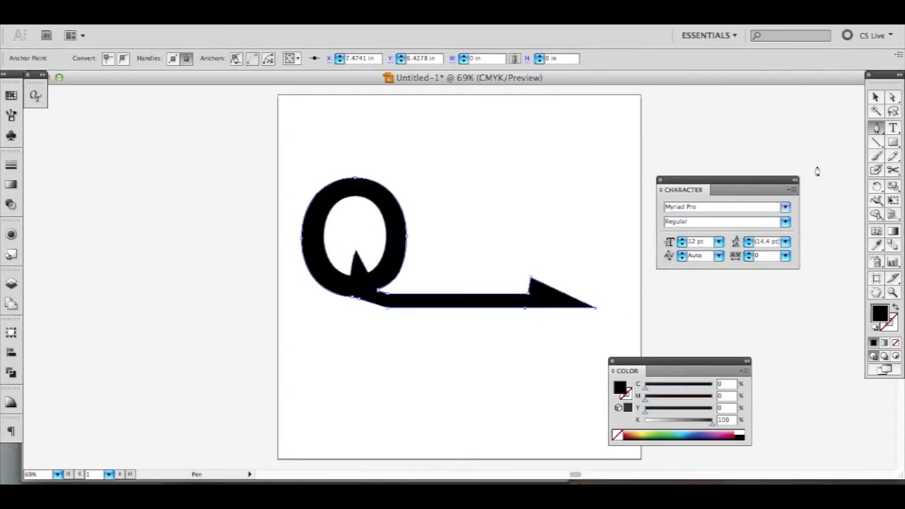
Move the anchor where the arrowhead meets the tail's upper edge toward the tip, so the barb sweeps back.
left_click(893, 97)
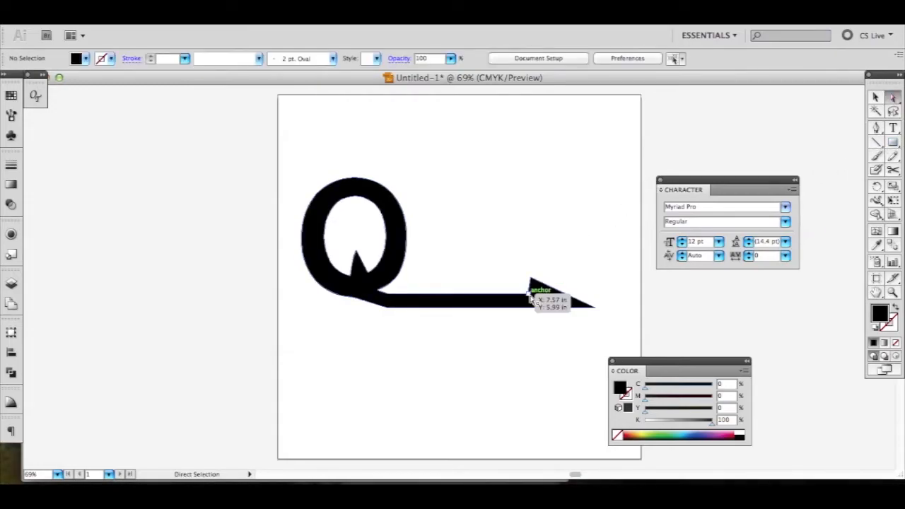
left_click(552, 299)
key("Right")
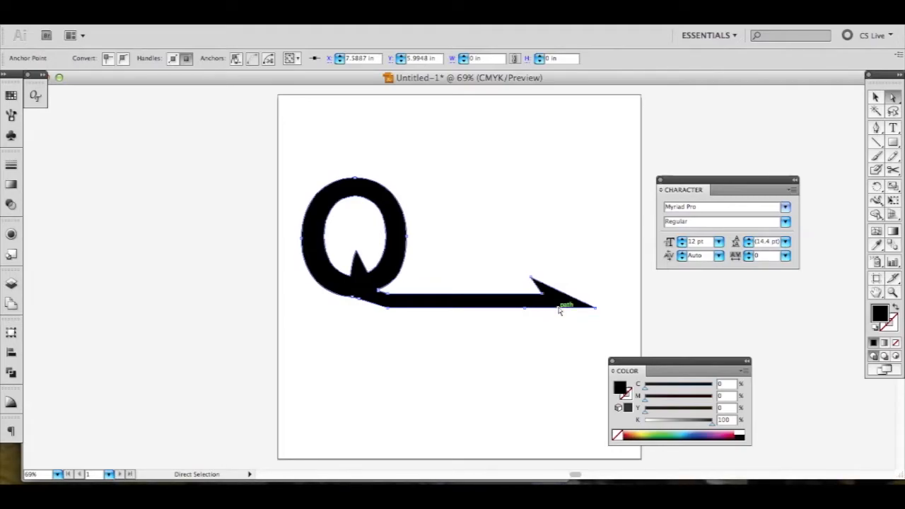
left_click(598, 252)
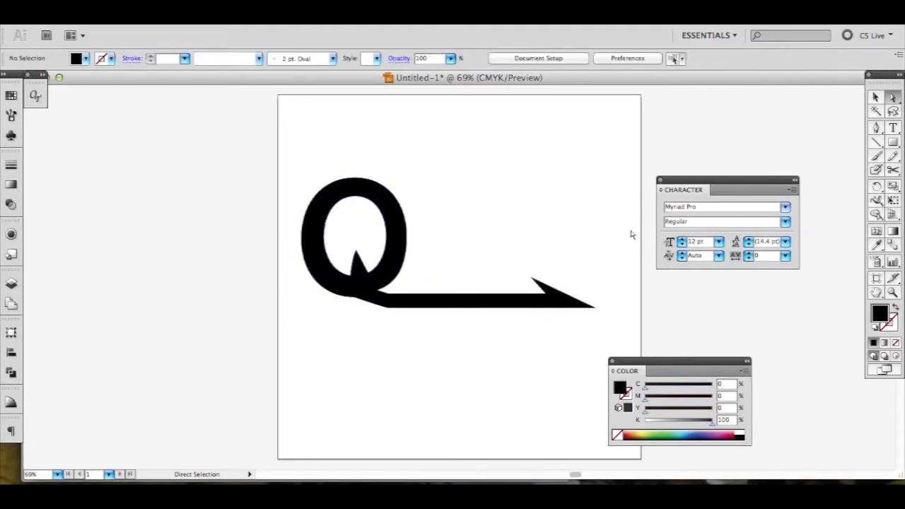
Add the text UEST above the tail beside the Q's bowl and enlarge it to 44.25 pt.
left_click(892, 129)
left_click(417, 279)
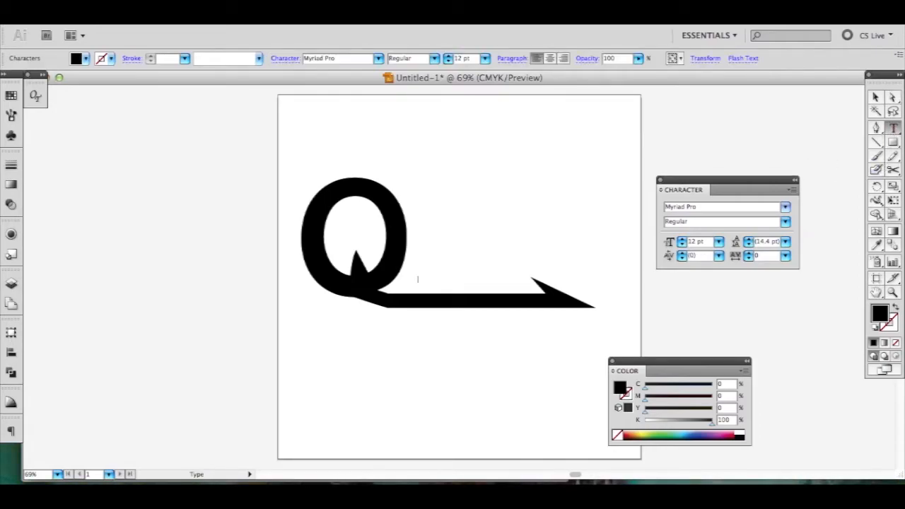
type("UEST")
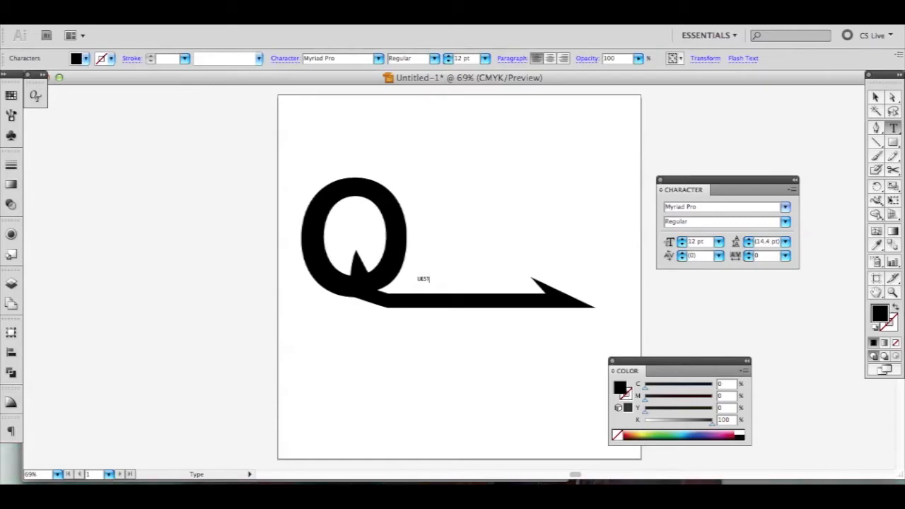
left_click(876, 100)
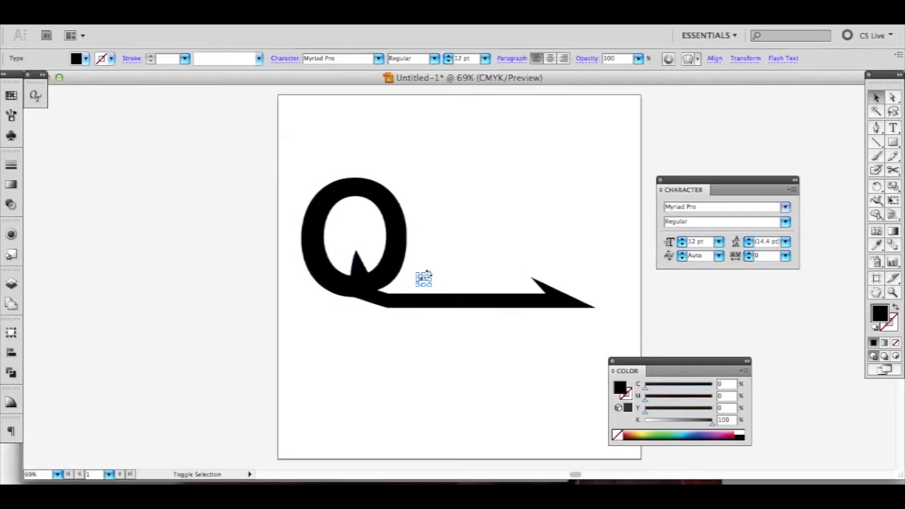
left_click_drag(427, 274, 478, 266)
key("super+z")
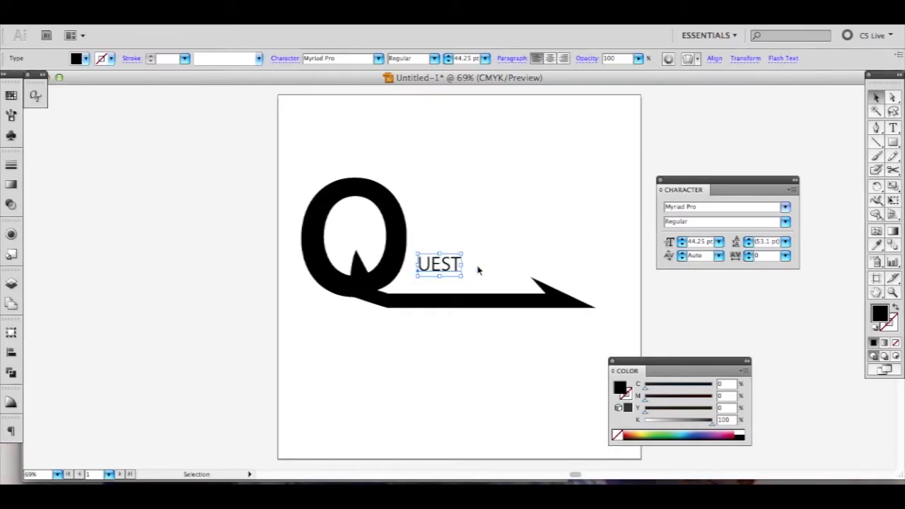
Set UEST to Italic, stretch it wider at 34.92 pt and place it on the tail's upper edge beside the bowl.
left_click(784, 222)
left_click(776, 234)
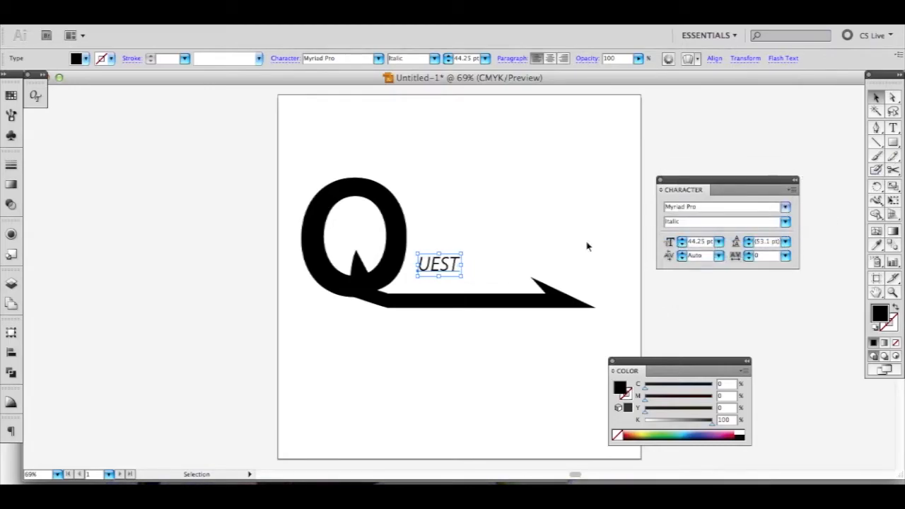
left_click_drag(439, 252, 465, 285)
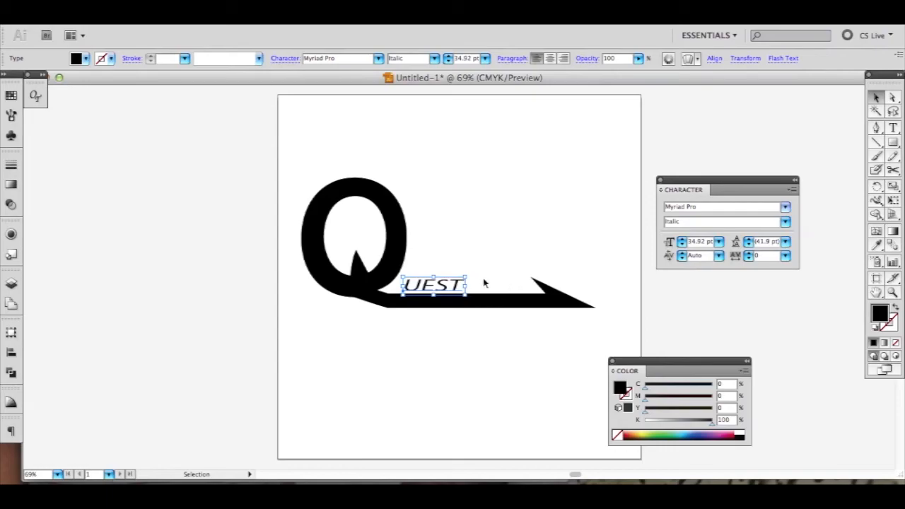
left_click(552, 255)
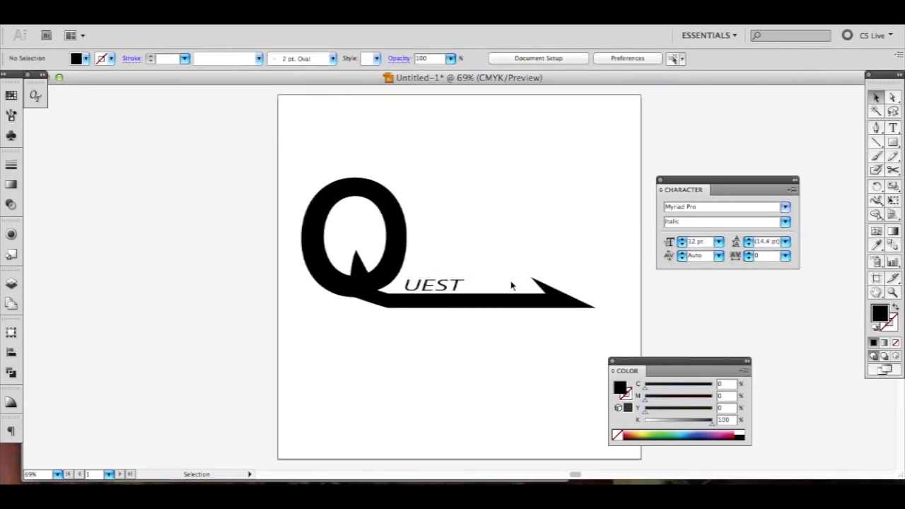
Thin the tail by moving the anchors along its lower edge and arrow tip up about 0.13 in.
left_click(893, 97)
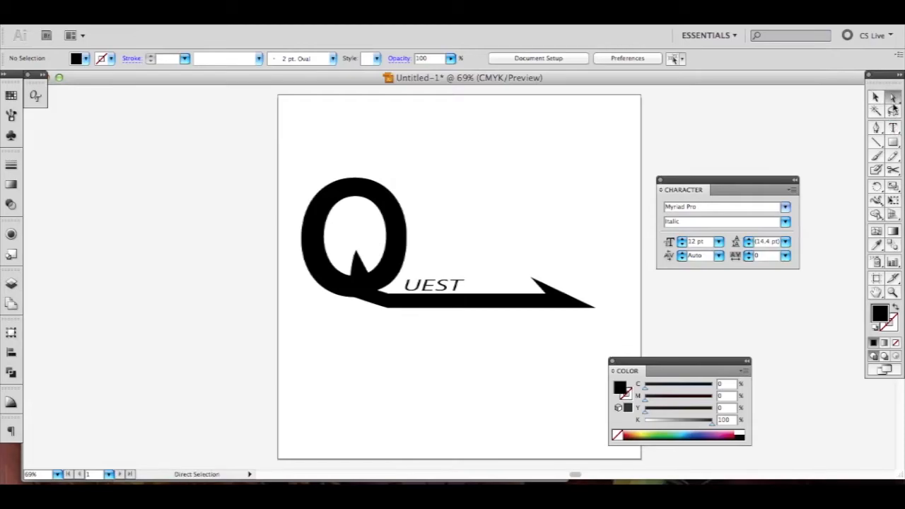
left_click(387, 313)
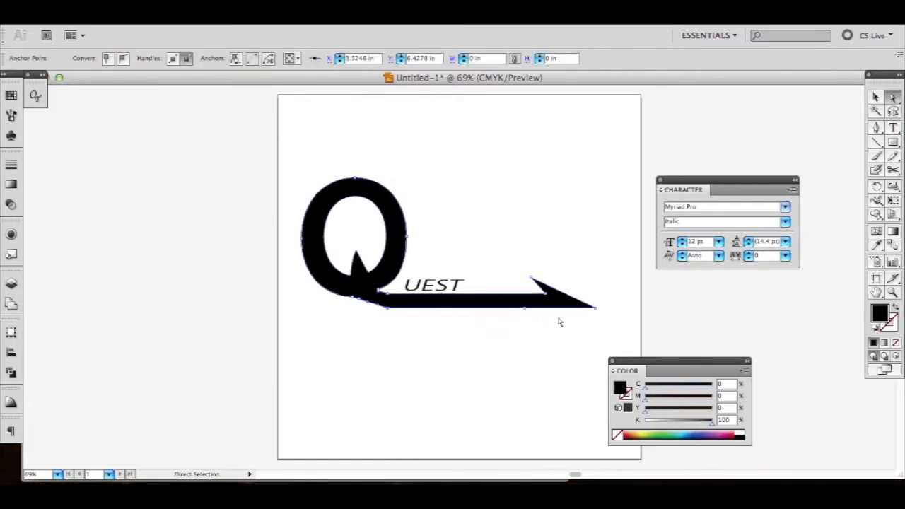
left_click(528, 310)
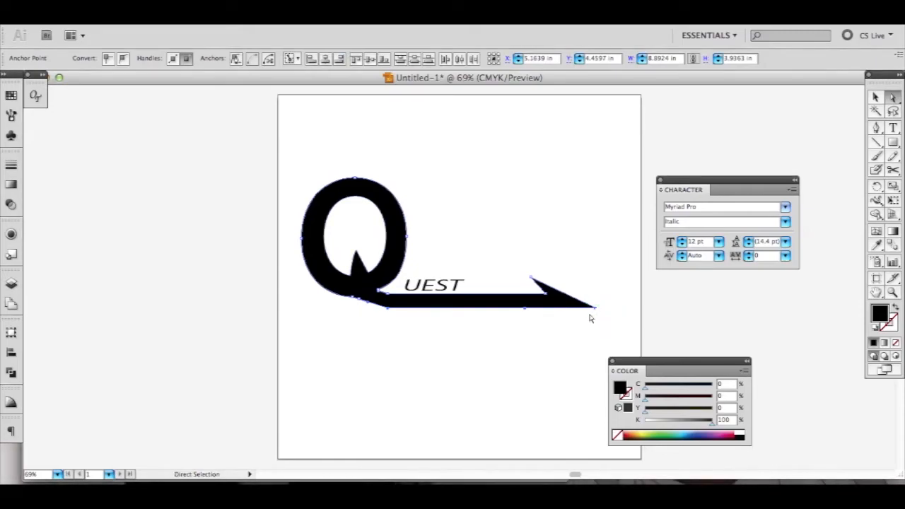
key("Up")
key("Up")
key("Up")
key("Up")
key("Up")
key("Up")
key("Up")
key("Up")
key("Up")
key("Up")
key("Up")
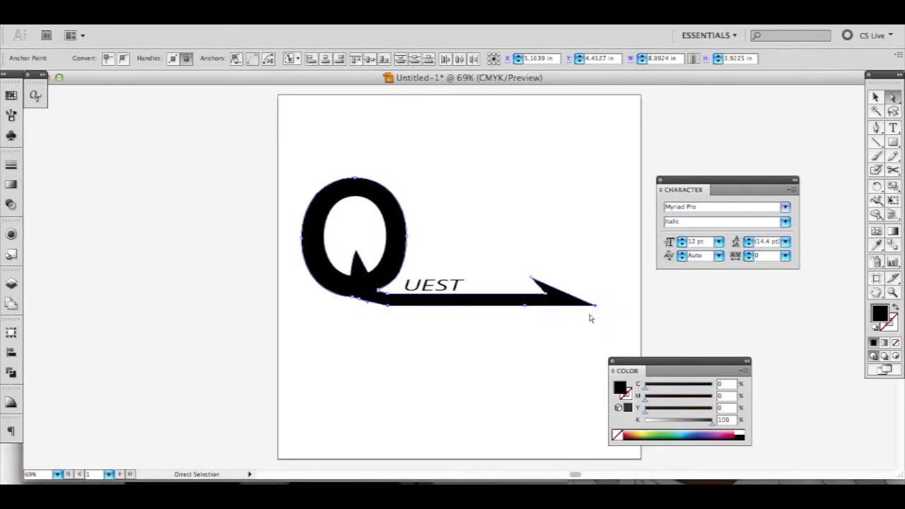
key("Down")
key("Down")
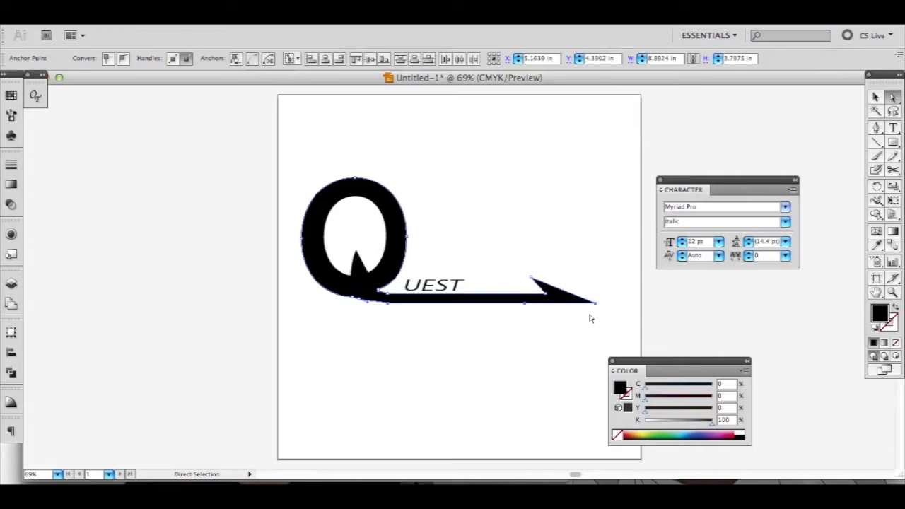
Reshape the underside where the bowl meets the tail into a smooth curve by adjusting its anchors and handles.
left_click(365, 302)
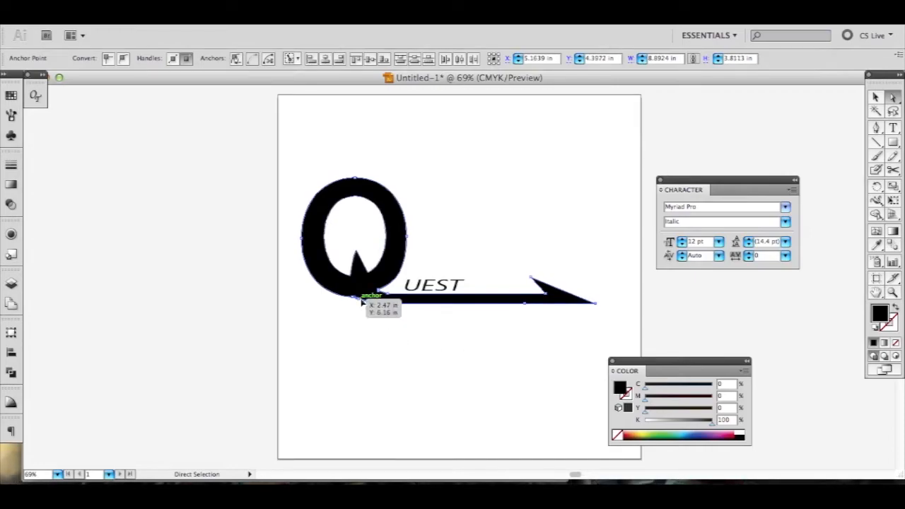
left_click(397, 323)
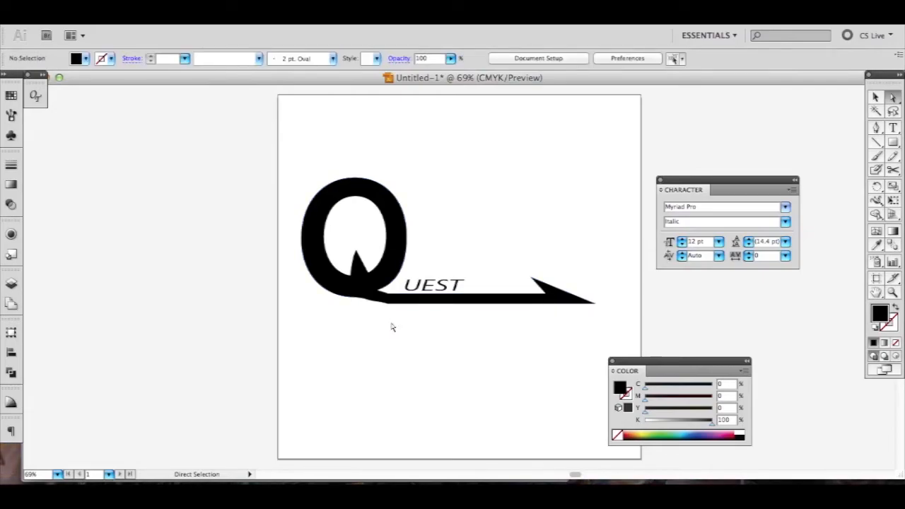
left_click(376, 304)
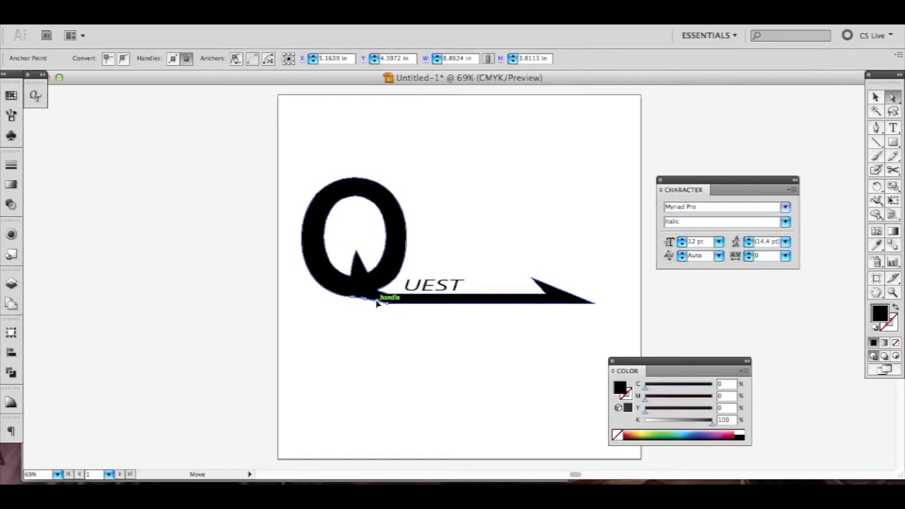
left_click(384, 318)
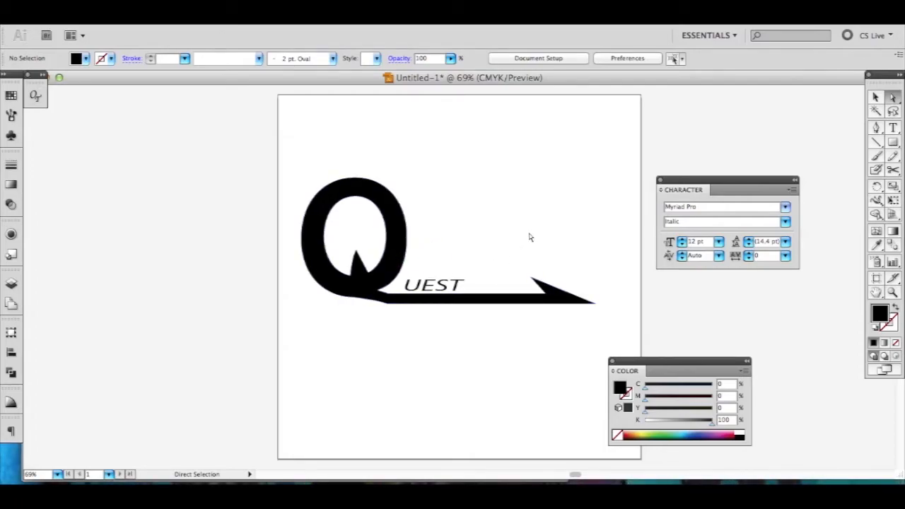
Shorten the tail by moving all arrowhead anchors about 1.8 in toward the bowl.
left_click_drag(592, 271, 528, 336)
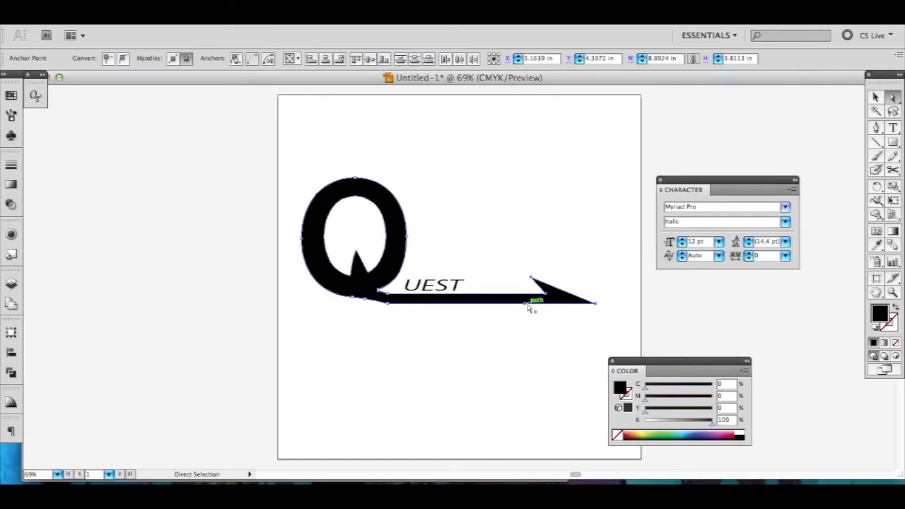
left_click_drag(525, 305, 465, 307)
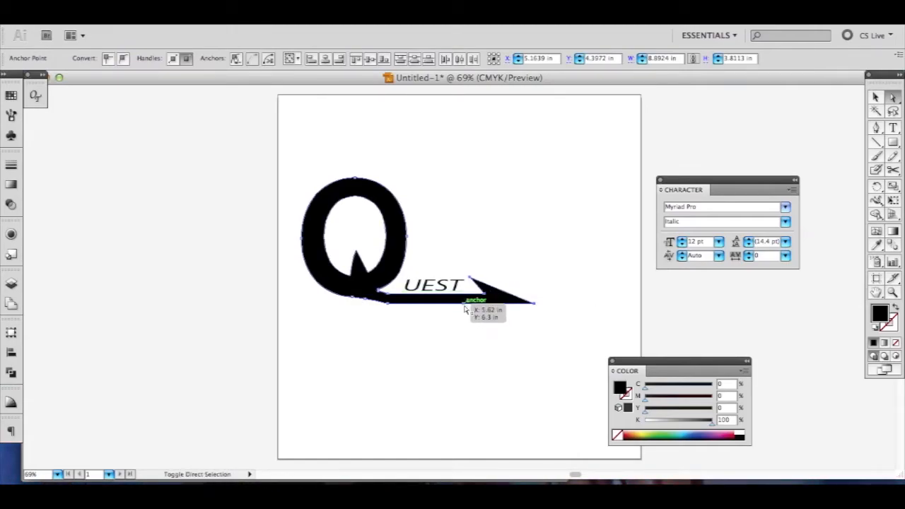
left_click(458, 350)
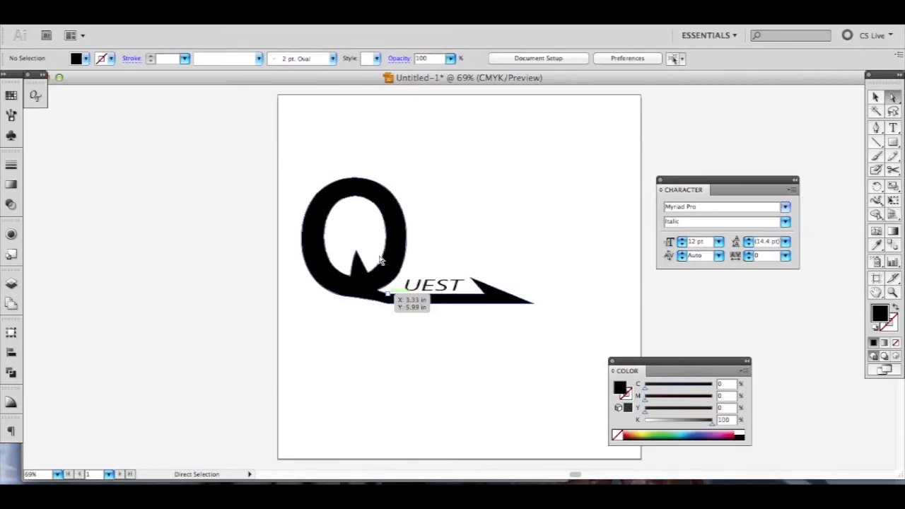
Enlarge UEST to 41.22 pt so it fills the space between the bowl and the arrowhead.
left_click(875, 98)
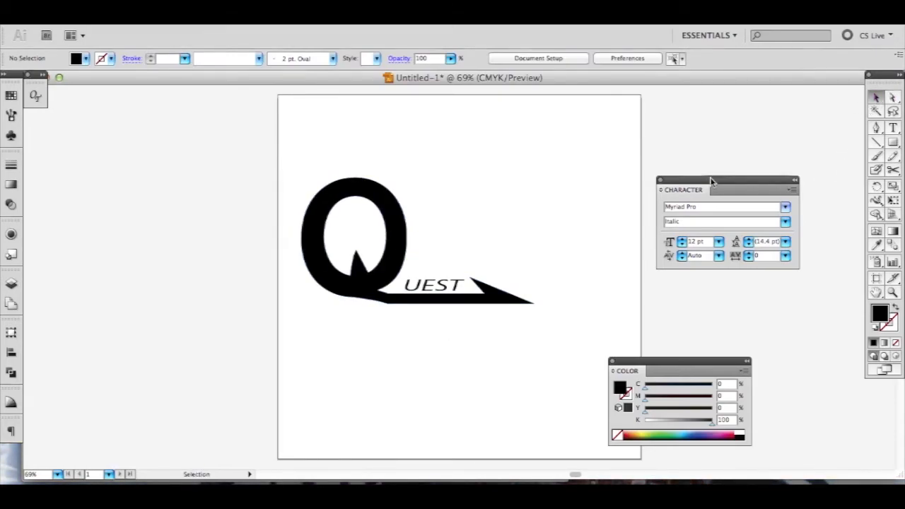
left_click(448, 280)
left_click_drag(467, 273, 473, 275)
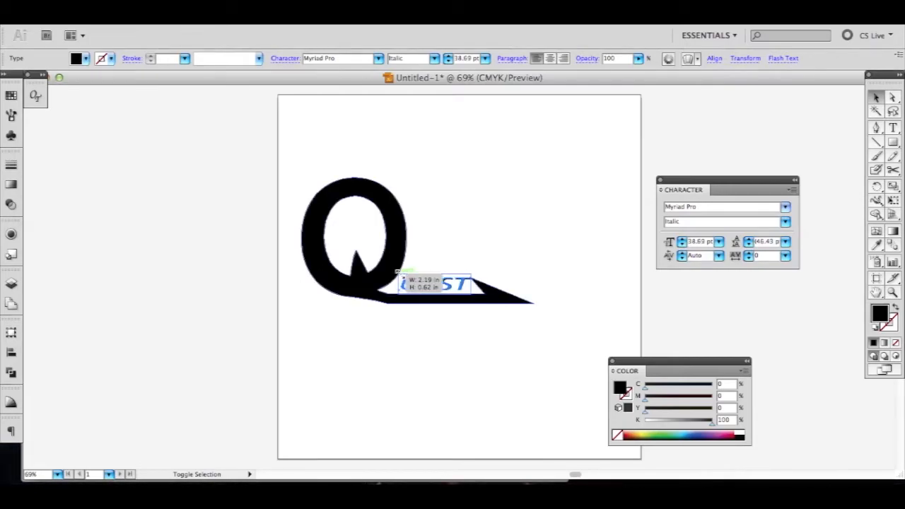
left_click(493, 271)
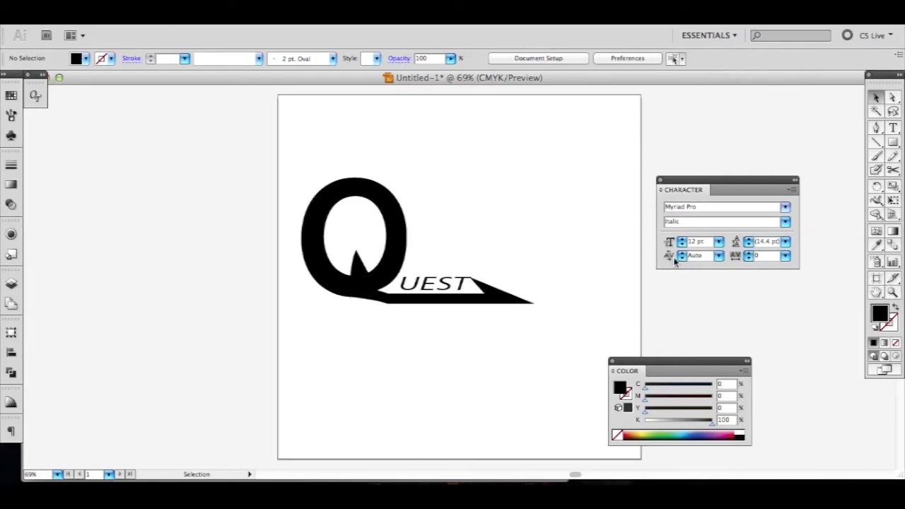
Draw a thin black rectangle about 3.22 in wide and 0.28 in high above UEST, beside the Q's bowl.
left_click(877, 128)
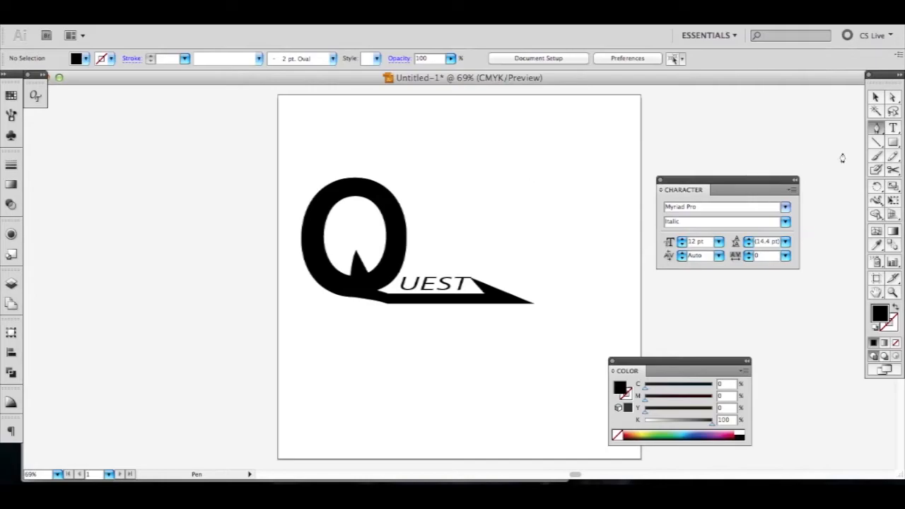
left_click(893, 143)
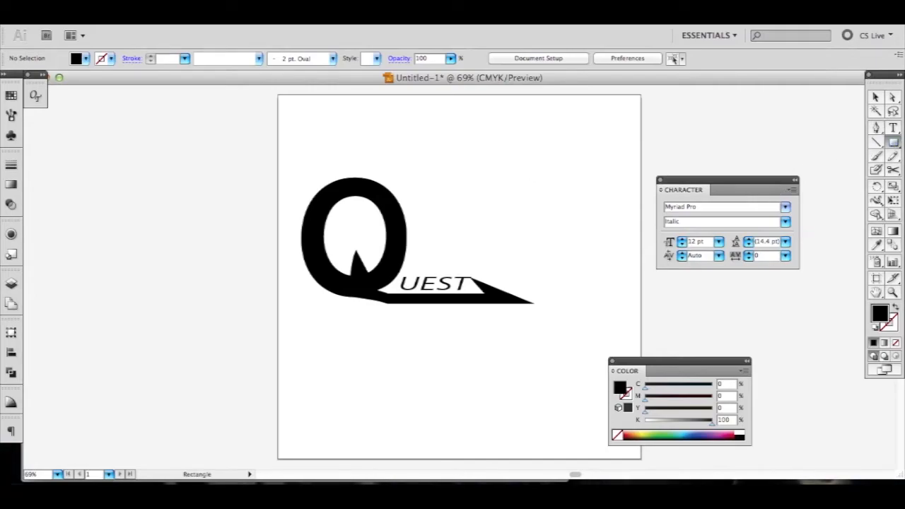
left_click_drag(414, 255, 521, 264)
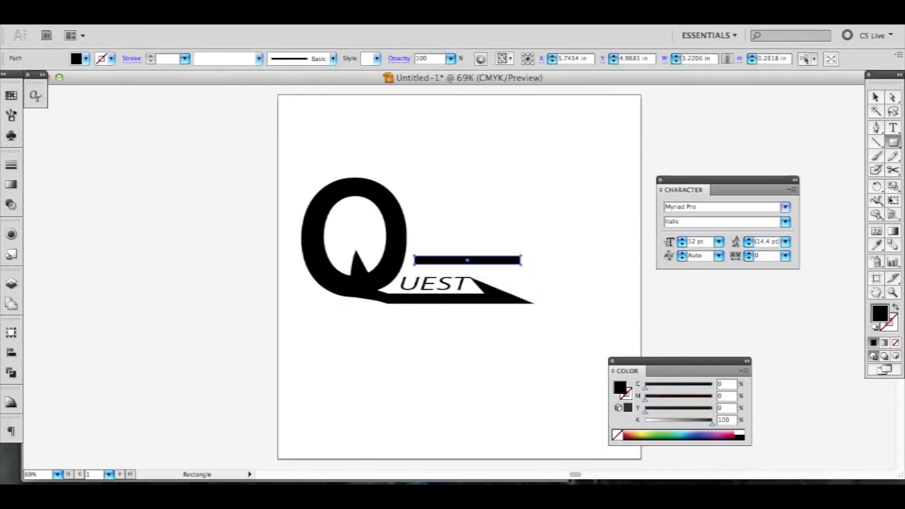
Slant both ends of the bar above UEST, moving its lower corner anchors toward the bowl.
left_click(893, 97)
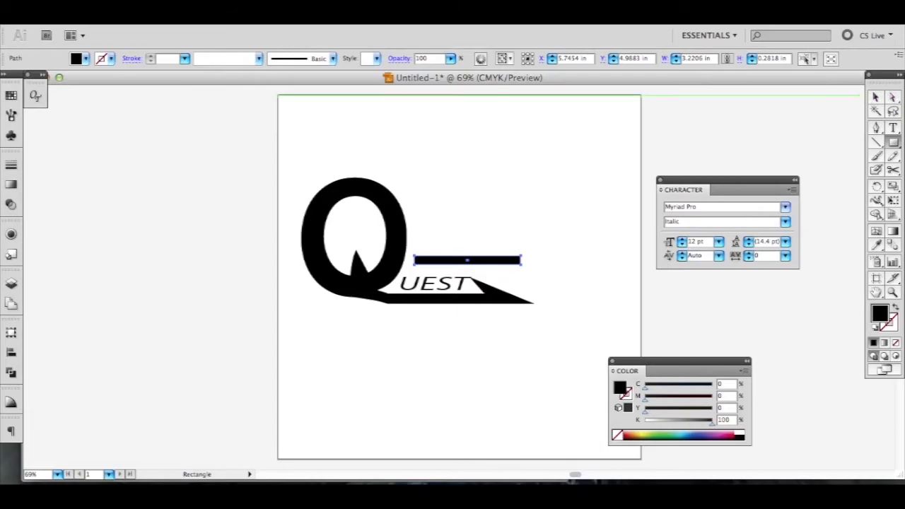
left_click(563, 222)
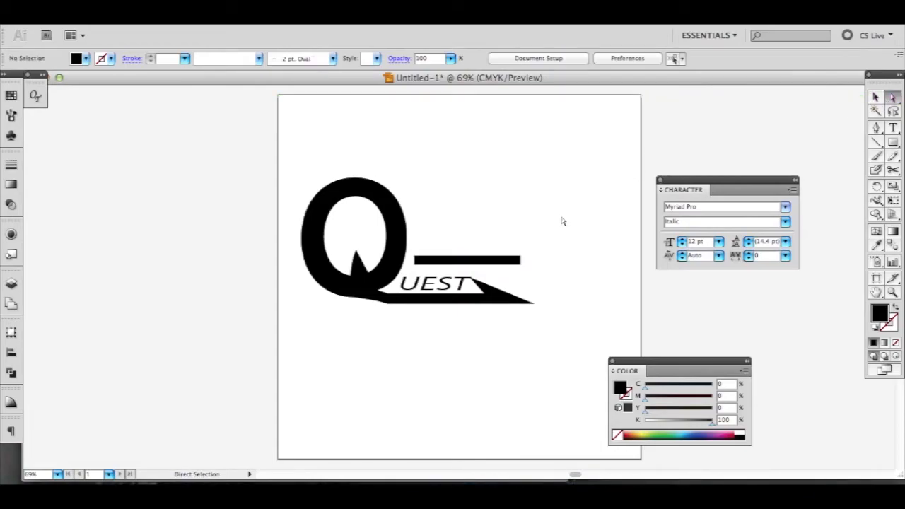
left_click(522, 269)
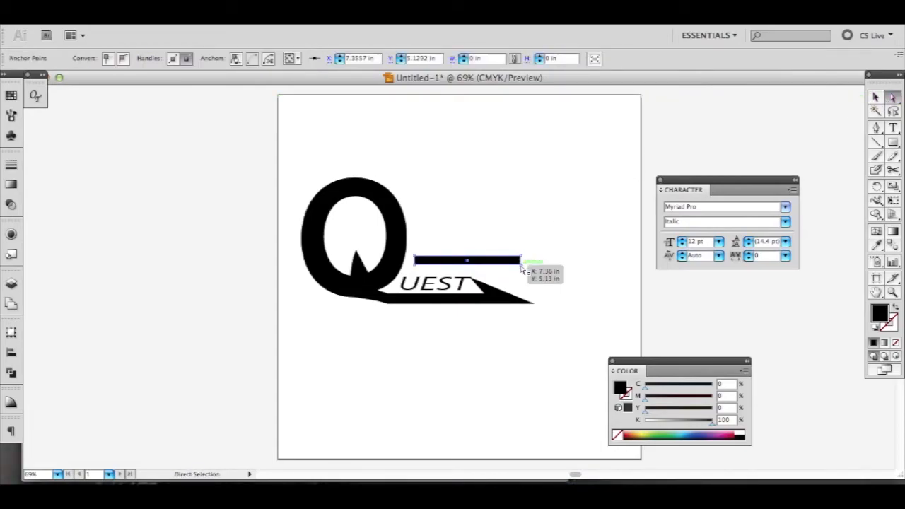
left_click_drag(523, 268, 495, 264)
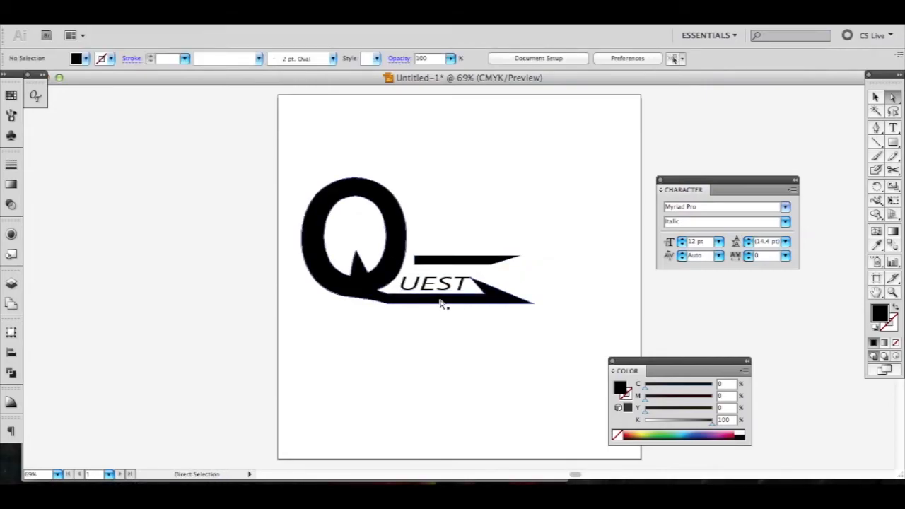
left_click_drag(414, 261, 413, 259)
left_click(453, 220)
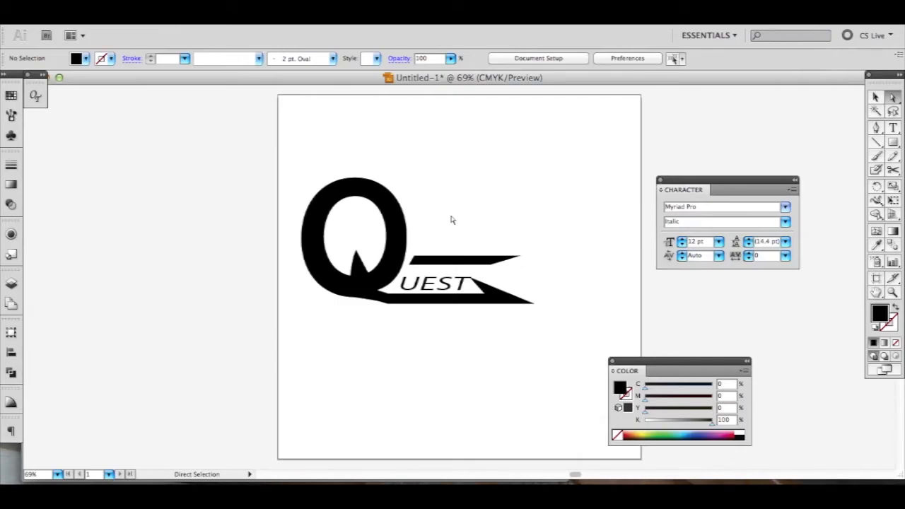
Try Myanmar Sangam MN as the font for UEST.
left_click(877, 99)
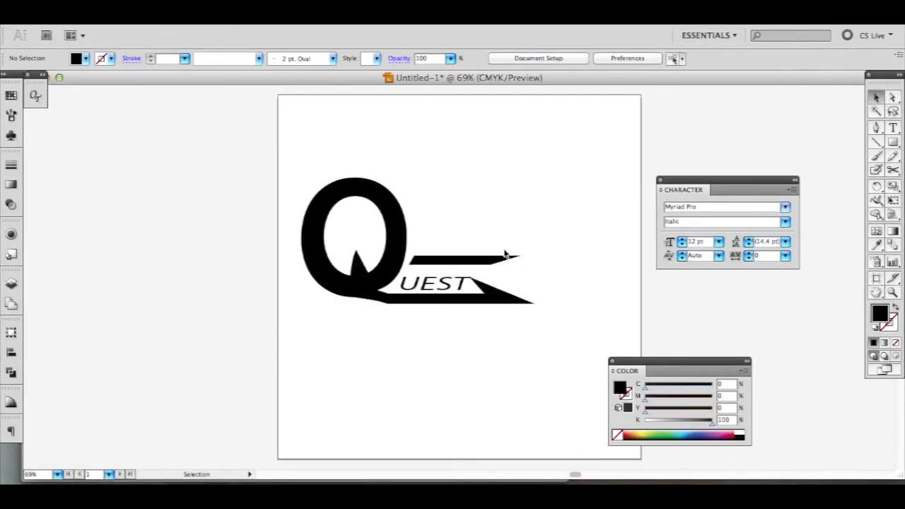
left_click(460, 281)
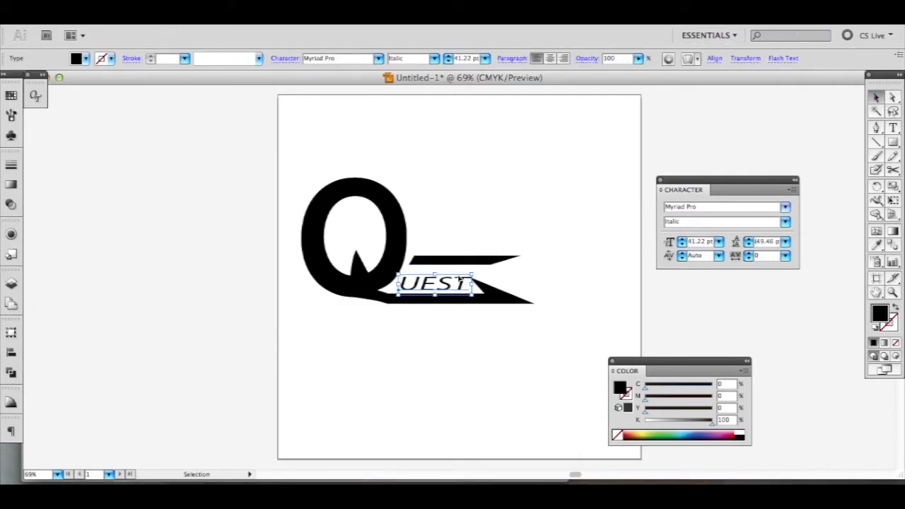
left_click(784, 206)
left_click(773, 182)
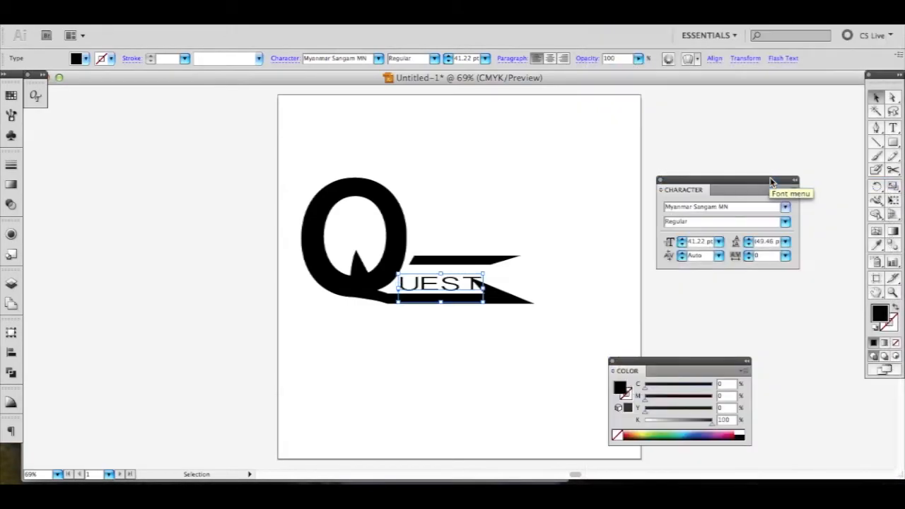
Try 4YEOstamp, from the start of the font list, on UEST.
left_click(784, 208)
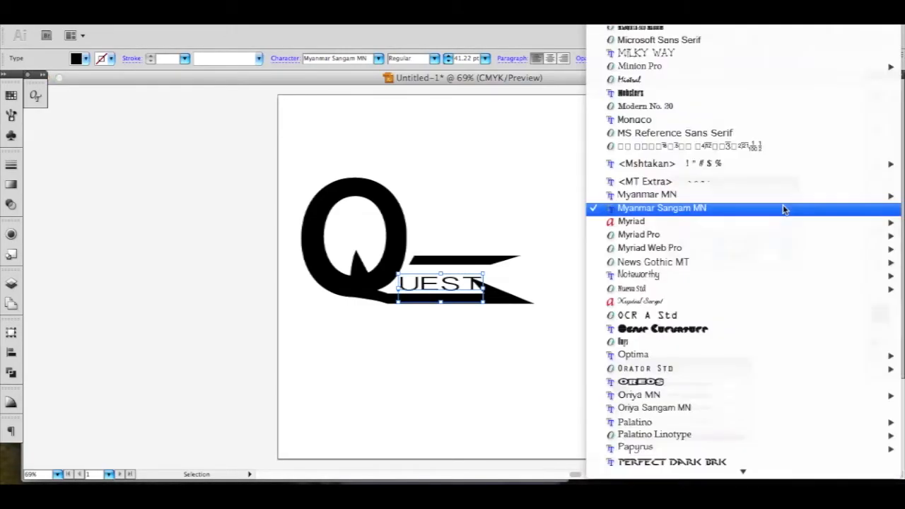
scroll(787, 91, "up", 15)
scroll(742, 247, "up", 20)
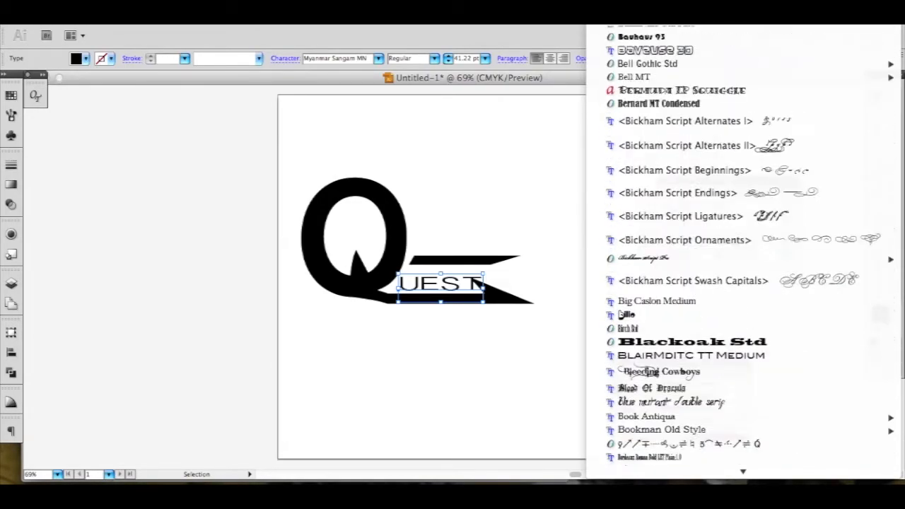
scroll(620, 313, "up", 10)
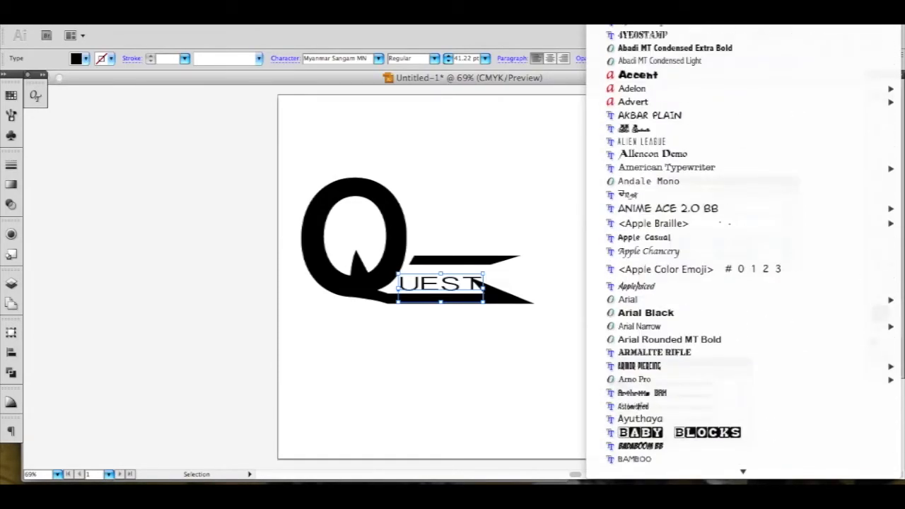
left_click(722, 34)
left_click(708, 206)
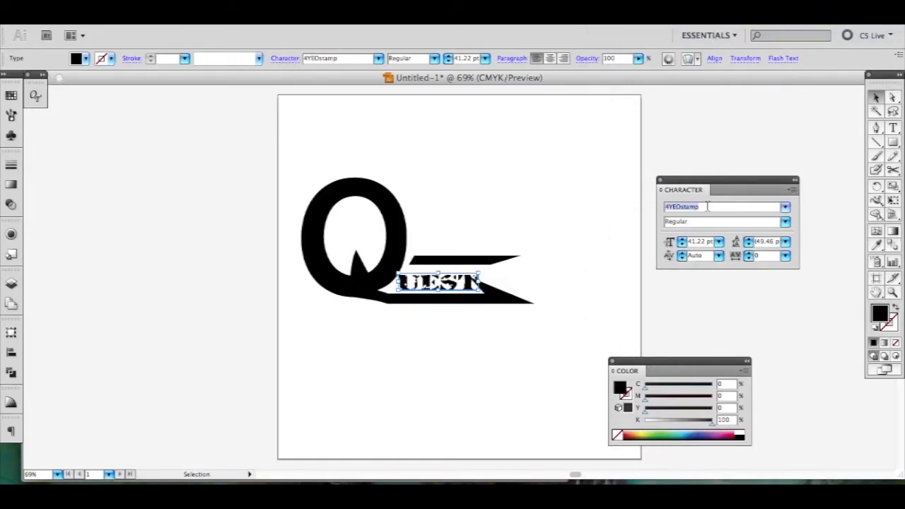
Set UEST in Abadi MT Condensed Extra Bold, Regular, and deselect the text.
key("Down")
left_click(785, 206)
left_click(754, 224)
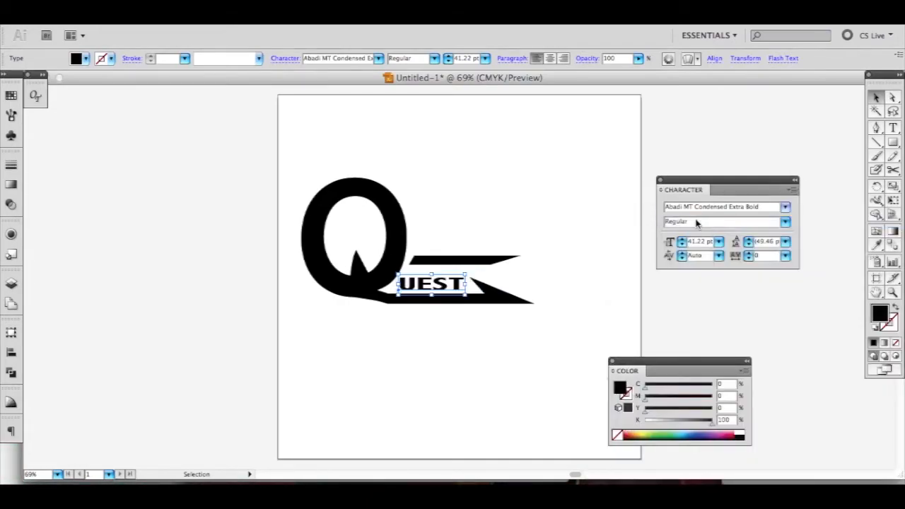
left_click(690, 208)
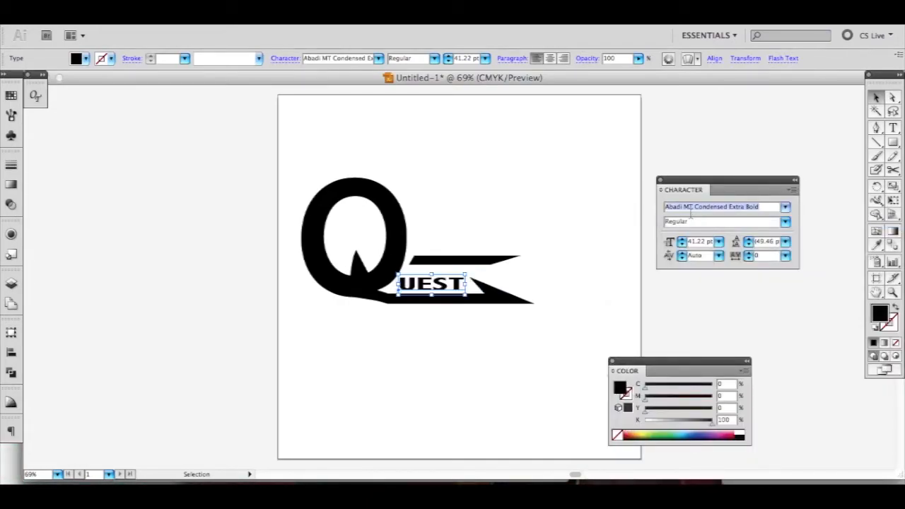
key("Down")
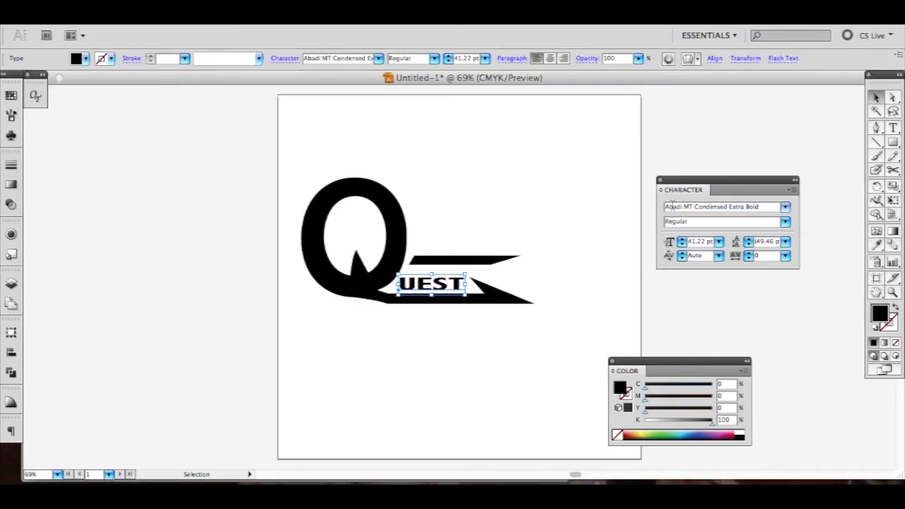
left_click(835, 119)
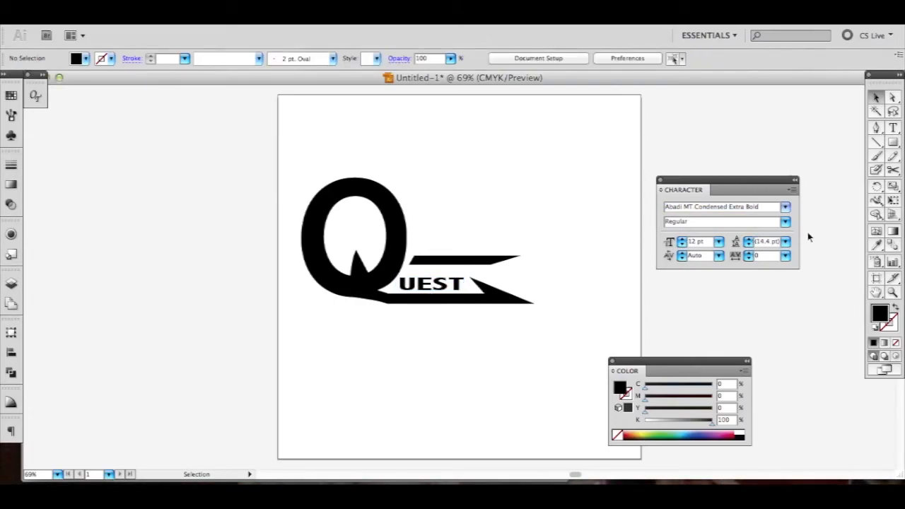
left_click(788, 222)
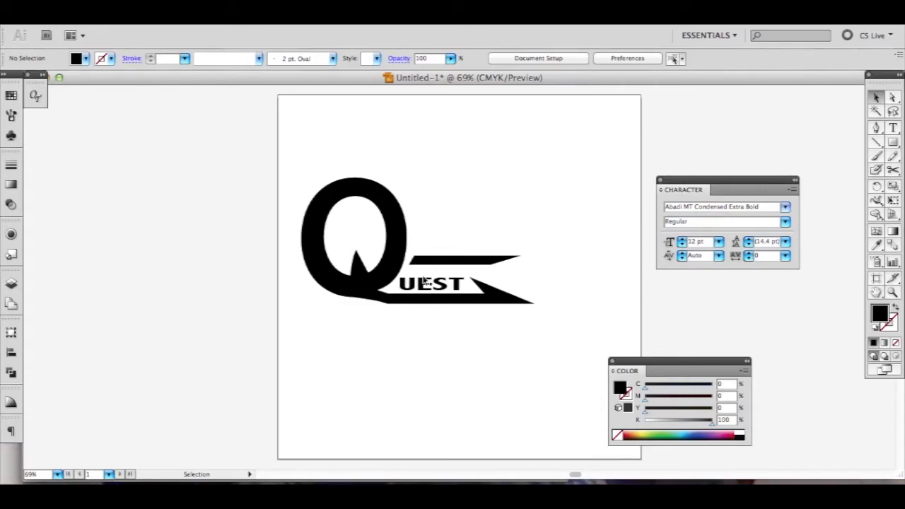
Reposition the slanted bar closer above UEST, shifting it slightly down and toward the Q's bowl.
left_click_drag(421, 283, 442, 266)
left_click(543, 282)
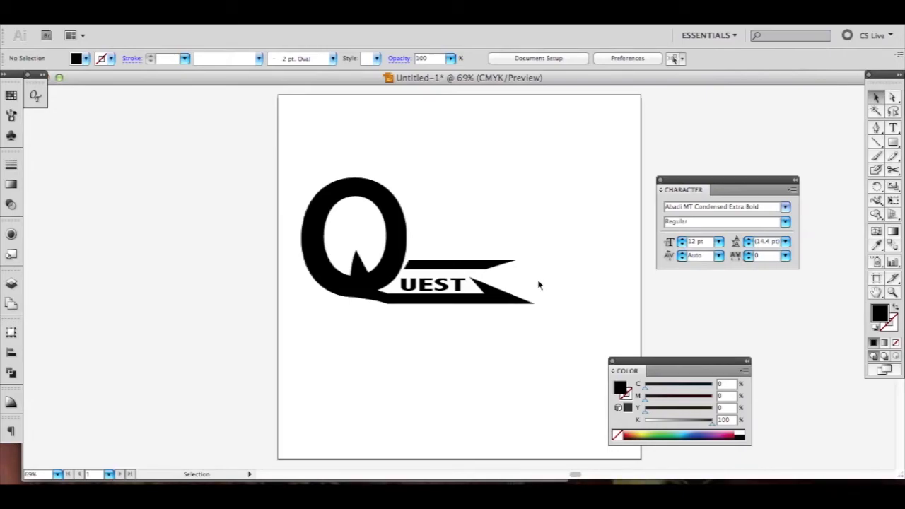
Convert the UEST text to outlines and deselect it.
left_click_drag(262, 145, 401, 247)
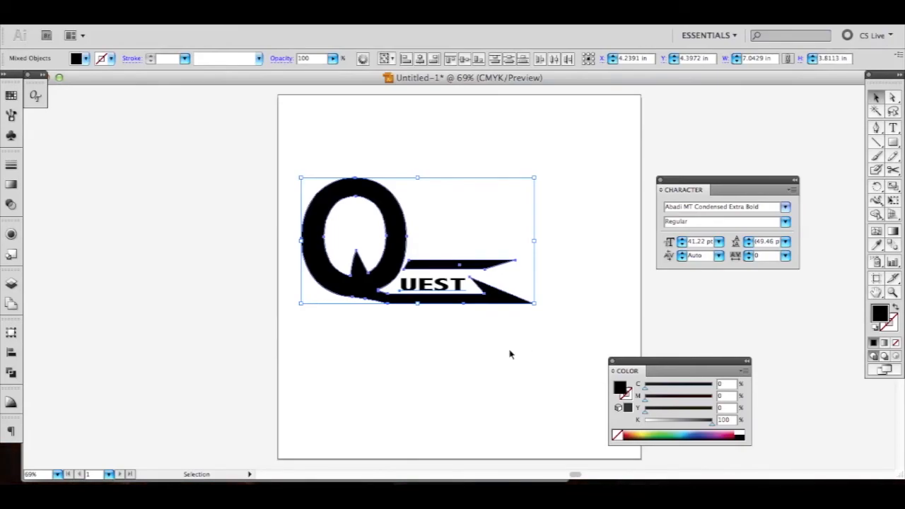
left_click(458, 291)
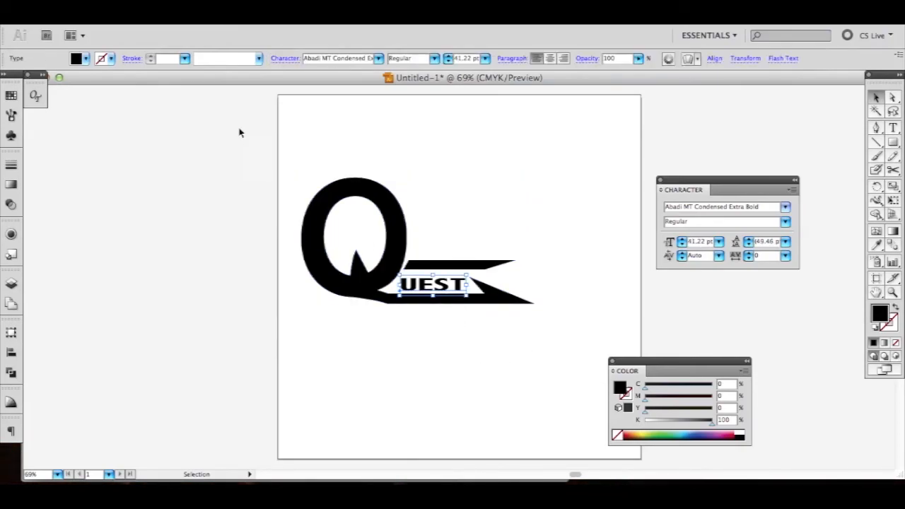
left_click(166, 14)
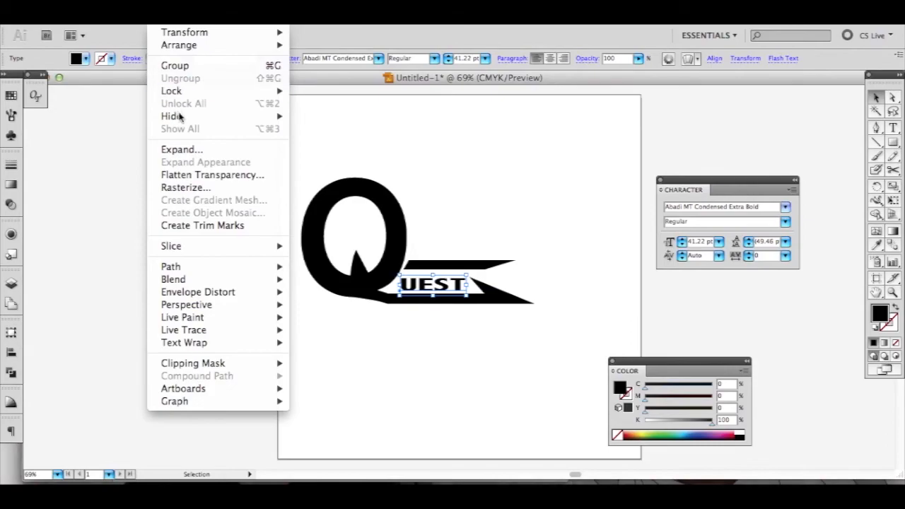
mouse_move(205, 26)
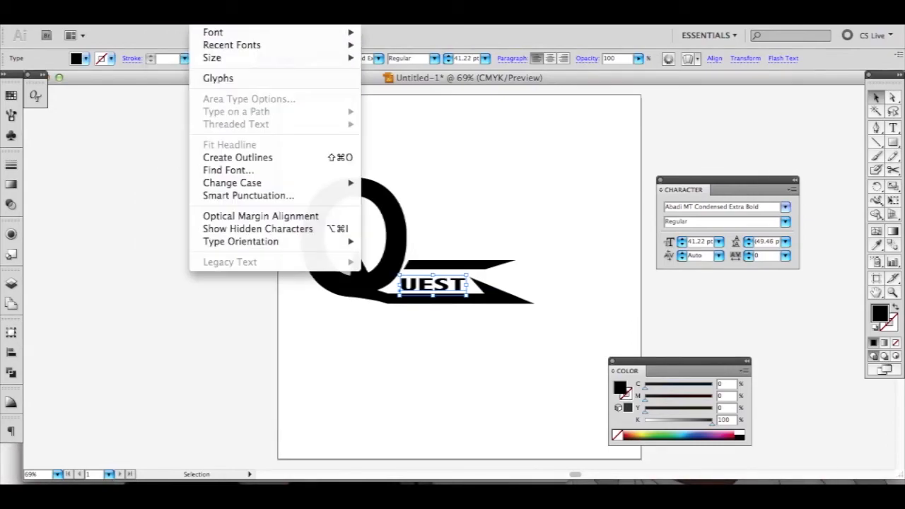
left_click(234, 157)
left_click(432, 327)
Fill the whole logo with a linear white-to-black gradient and stretch the bar's gradient across the logo's full width.
left_click_drag(280, 166, 505, 336)
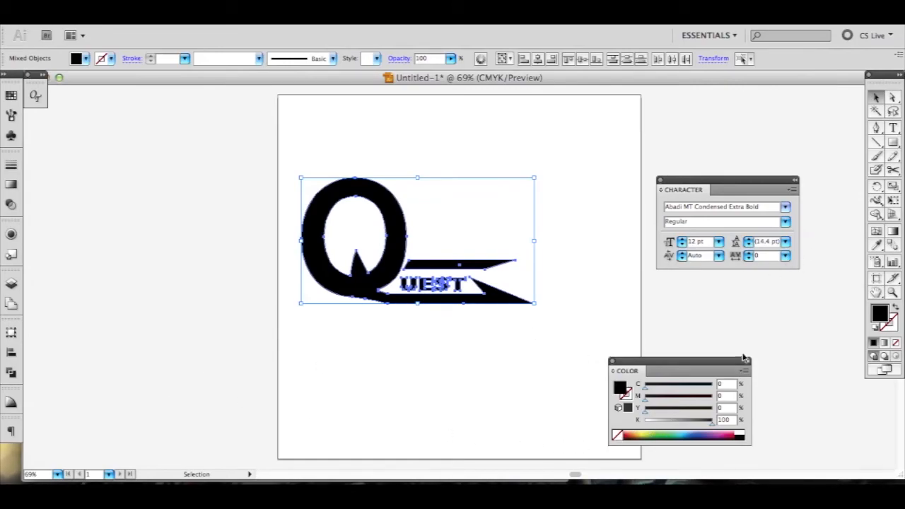
left_click(891, 232)
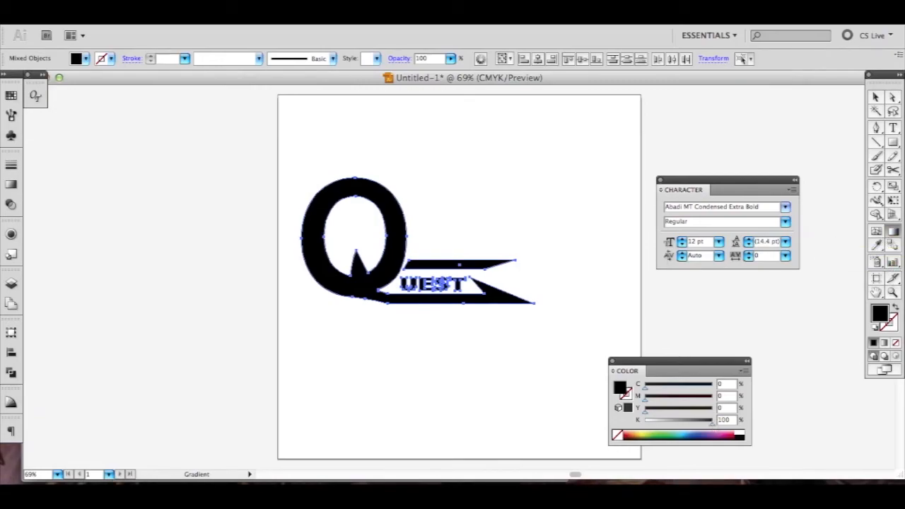
left_click(11, 184)
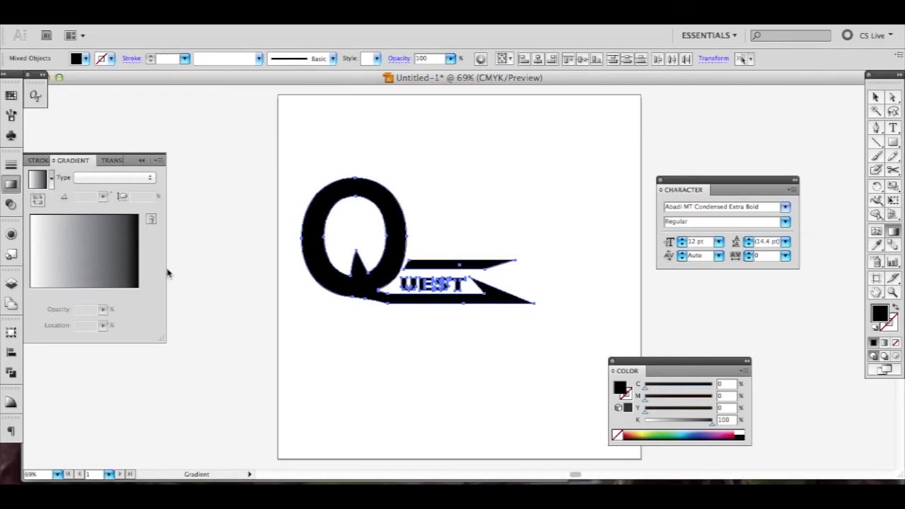
left_click(131, 296)
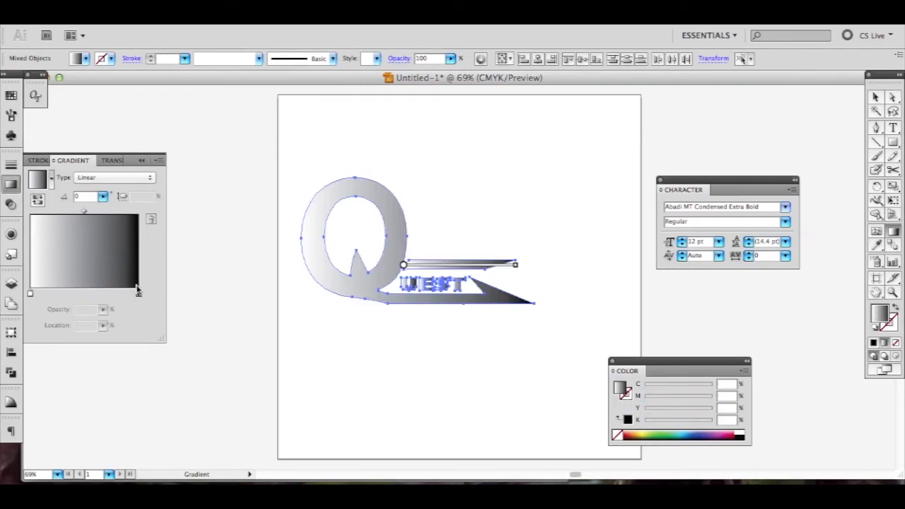
left_click_drag(403, 265, 297, 274)
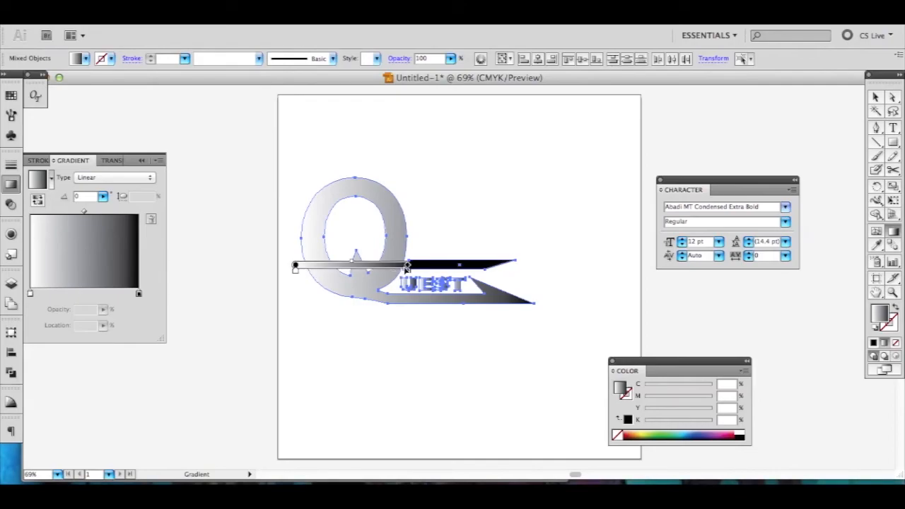
left_click_drag(409, 267, 534, 276)
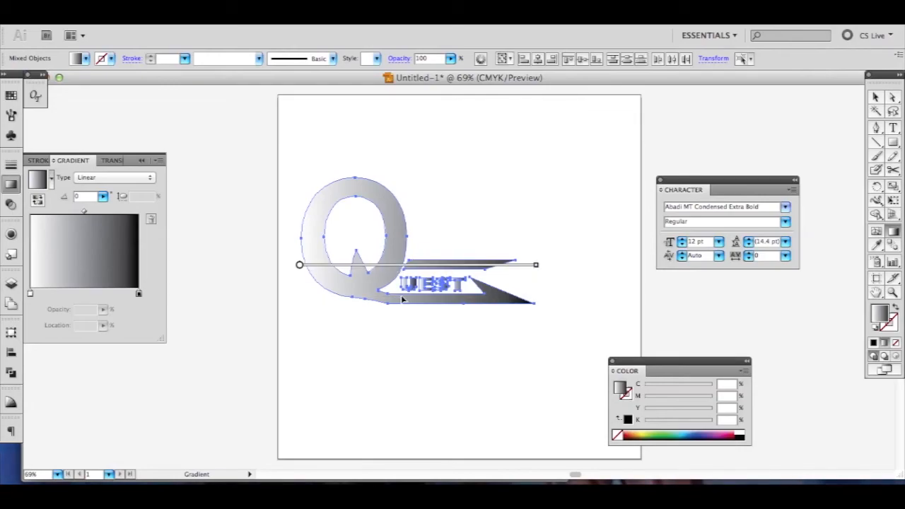
Add a white color stop at the middle of the gradient, keeping the starting stop white.
mouse_move(30, 294)
left_mouse_down()
mouse_move(84, 299)
mouse_move(28, 293)
left_mouse_up()
double_click(31, 295)
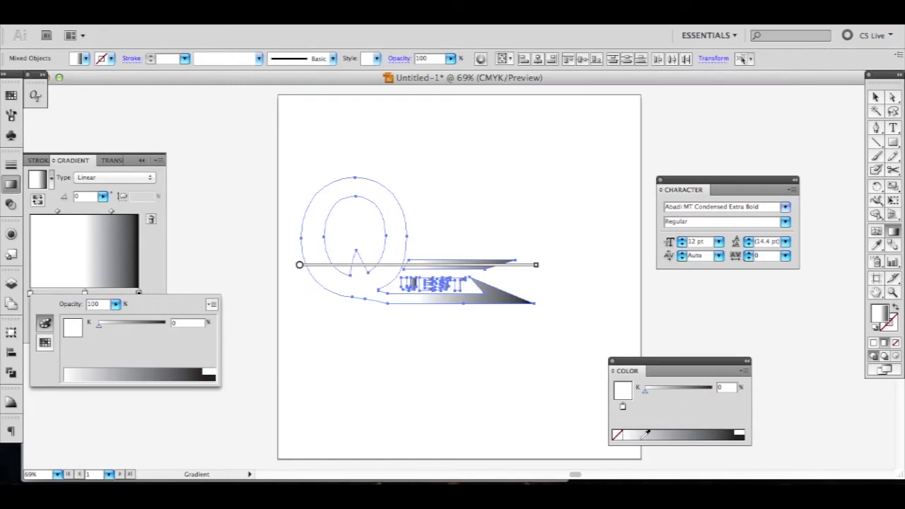
left_click(886, 320)
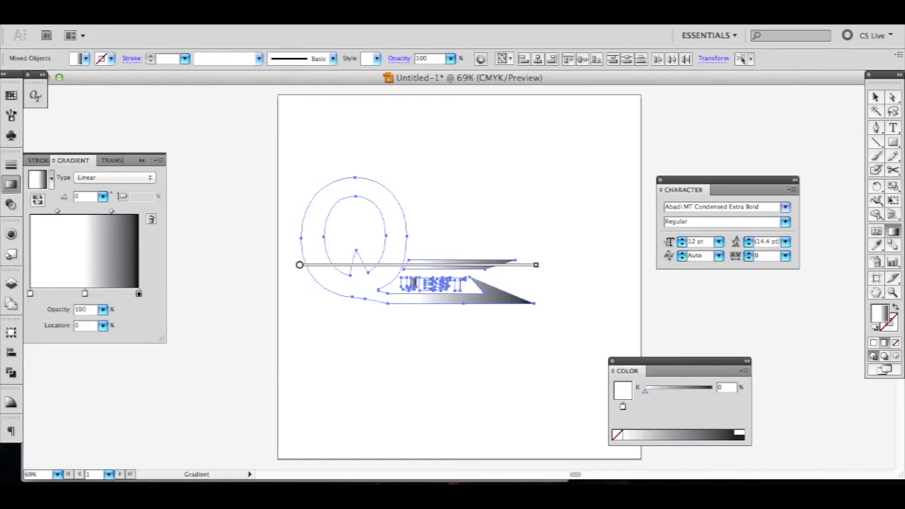
Try setting the gradient's starting stop to black at K 100, and undo the change.
double_click(299, 275)
left_click_drag(360, 349, 486, 362)
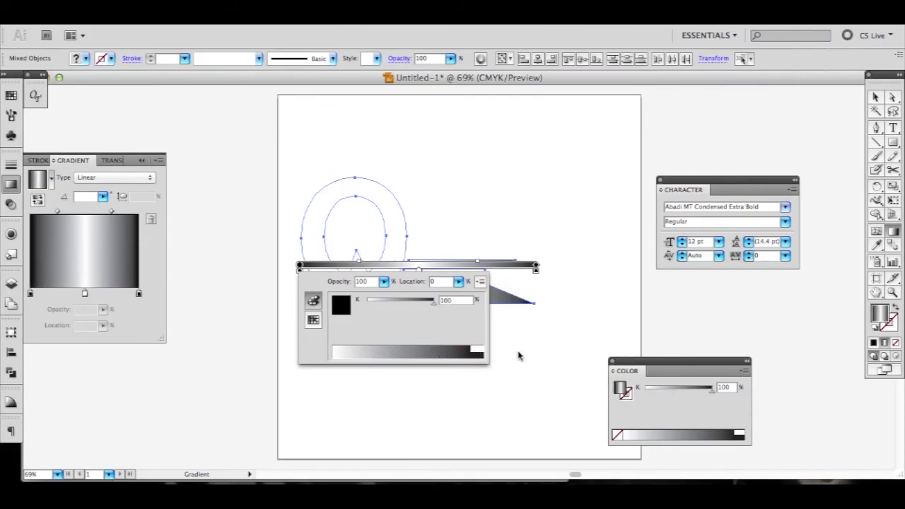
left_click(521, 332)
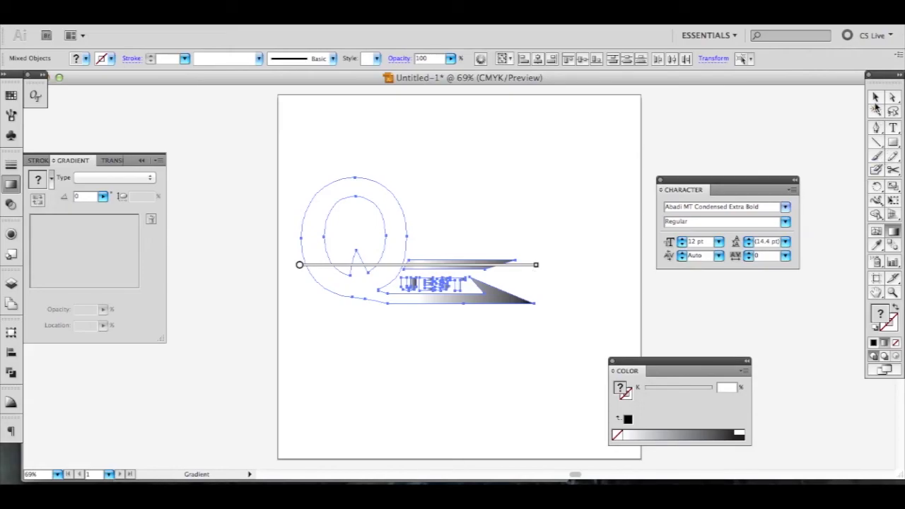
left_click(876, 98)
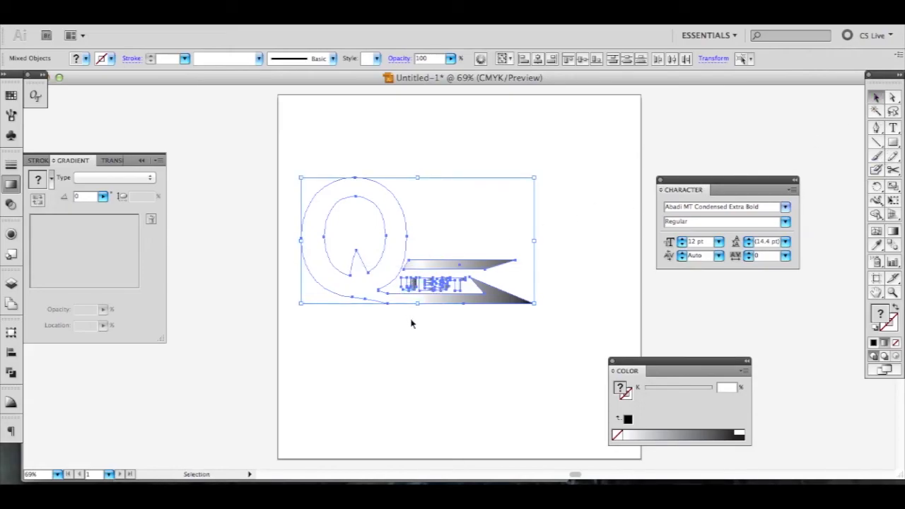
key("period")
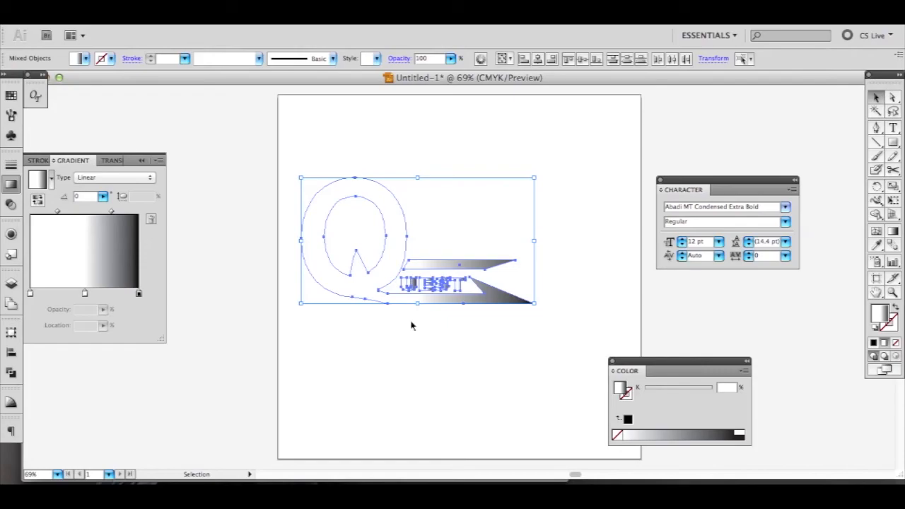
Select all parts of the logo and group them.
left_click(411, 325)
left_click_drag(243, 196, 508, 344)
key("ctrl+g")
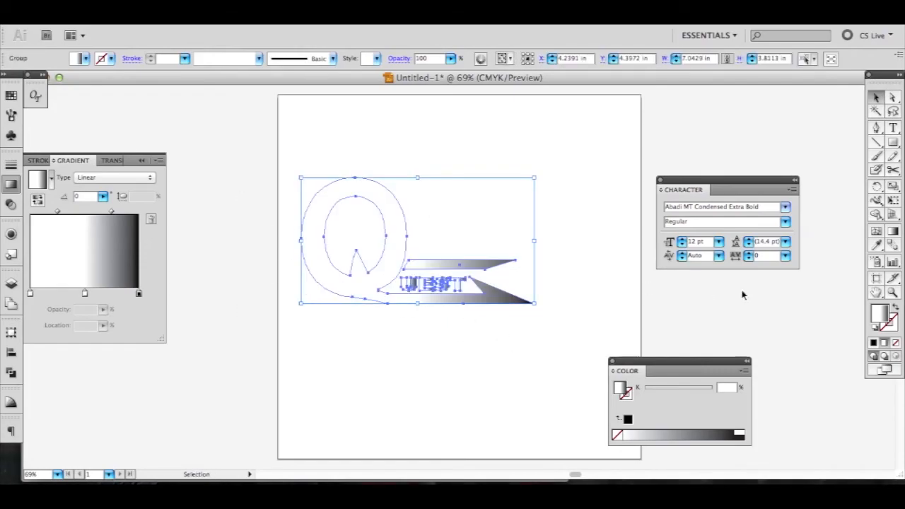
Redraw the gradient's direction over the grouped logo, ending with a steep downward sweep at about -78 degrees.
left_click(894, 233)
left_click_drag(514, 215, 384, 269)
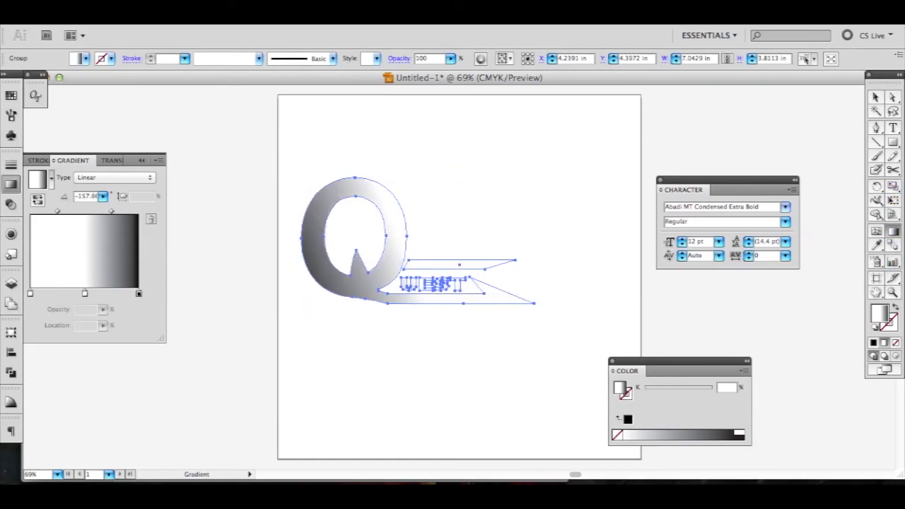
mouse_move(304, 301)
left_mouse_down()
mouse_move(445, 249)
mouse_move(387, 332)
left_mouse_up()
left_click_drag(424, 184, 450, 312)
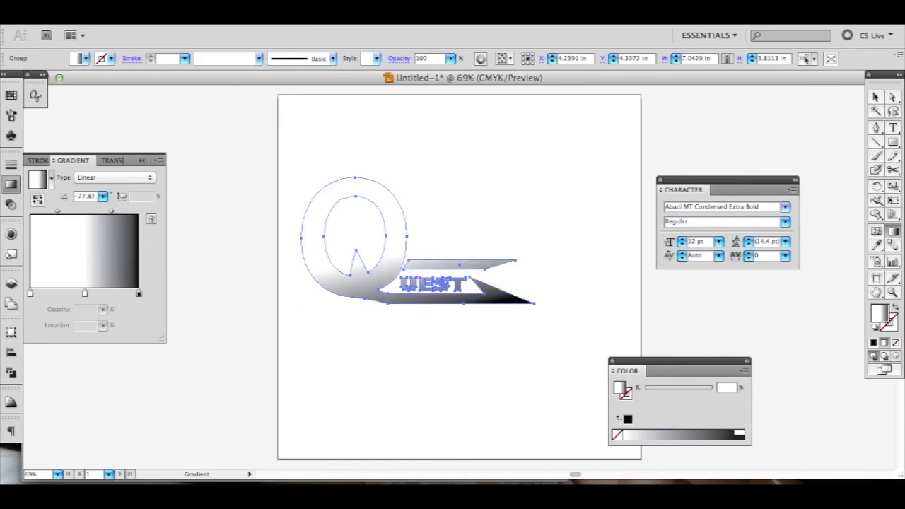
Set the gradient's starting stop to black at K 100 for a black-white-black metallic fill, and deselect the logo.
left_click(31, 293)
double_click(31, 294)
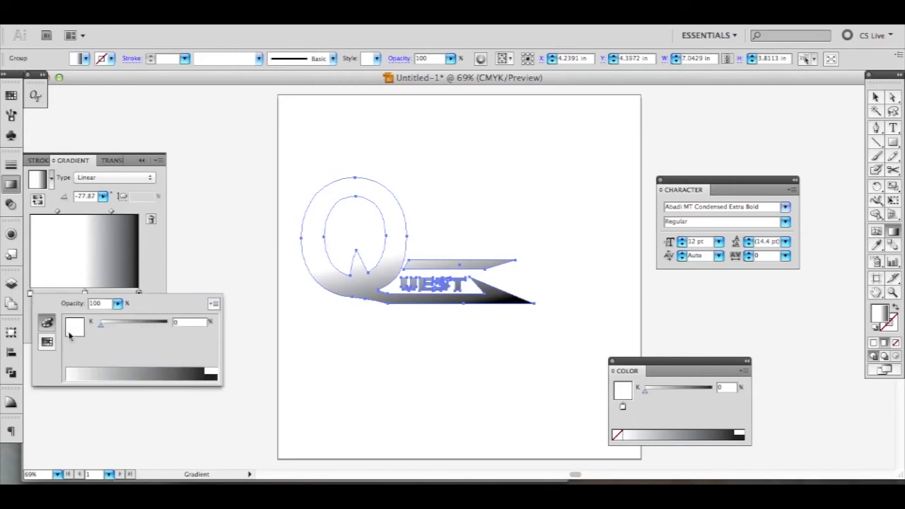
left_click(217, 374)
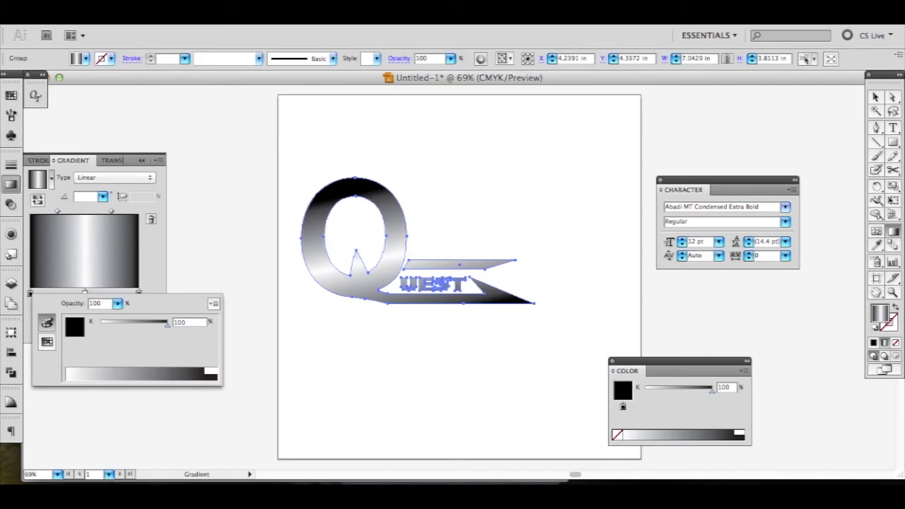
key("Escape")
left_click(875, 97)
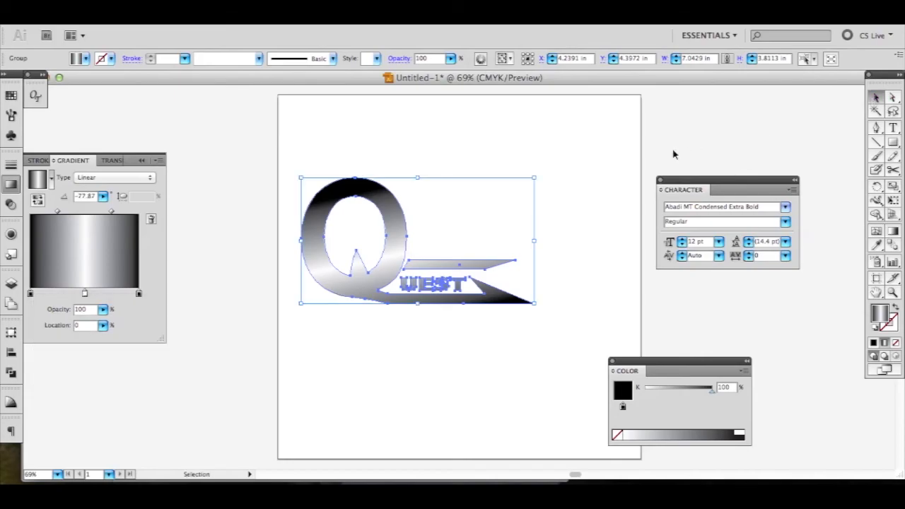
left_click(671, 157)
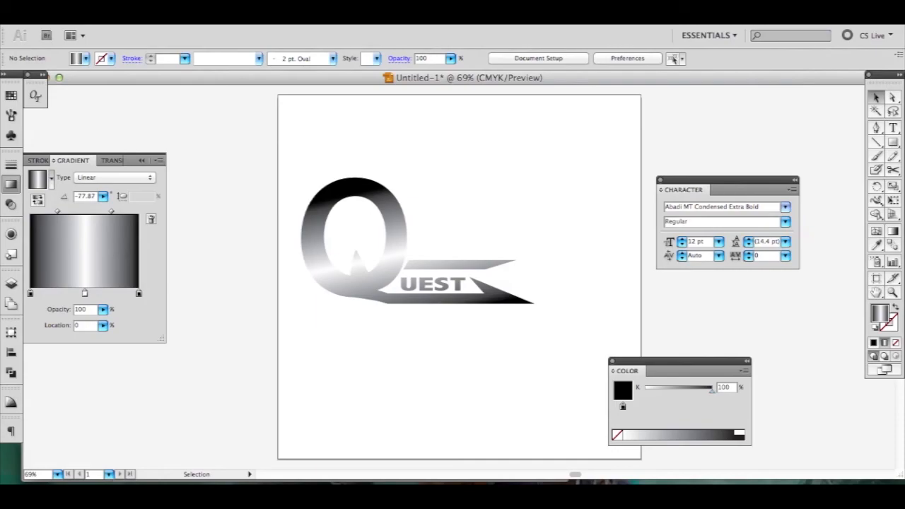
Delete the logo from the artboard and add the text Digitalmagicians.blogspot.com in its place.
left_click_drag(232, 157, 453, 307)
key("Delete")
left_click(893, 127)
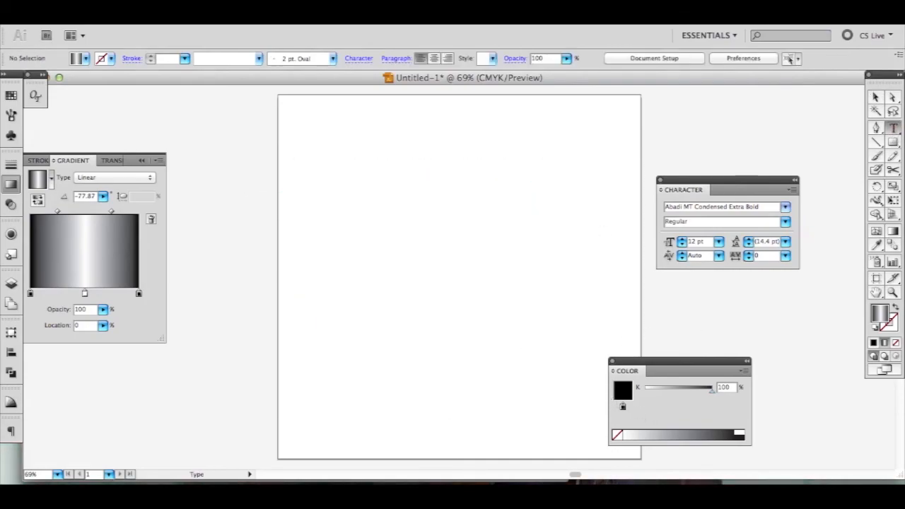
left_click(343, 261)
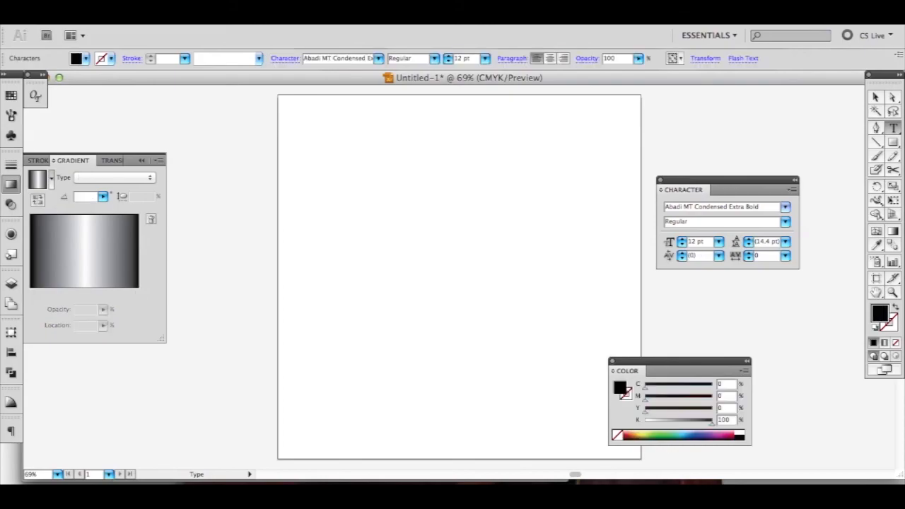
type("Digitalmagicians.")
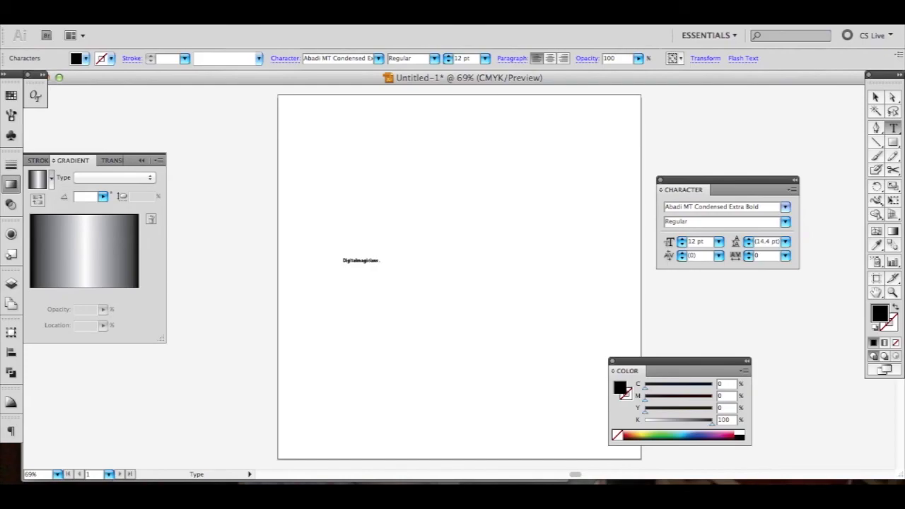
type("blogspot.com")
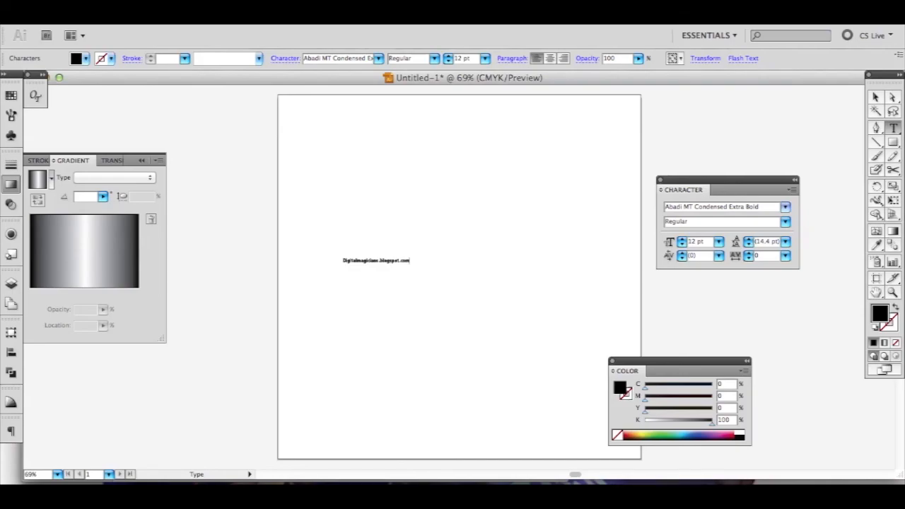
Enlarge the web address text to about 51 pt, center it on the artboard and deselect it.
left_click(875, 97)
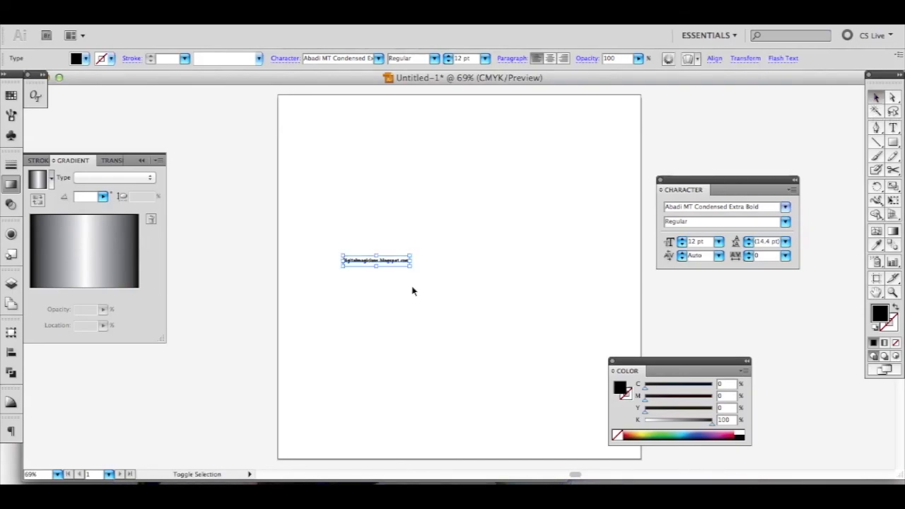
left_click_drag(414, 270, 625, 290)
left_click_drag(541, 286, 512, 277)
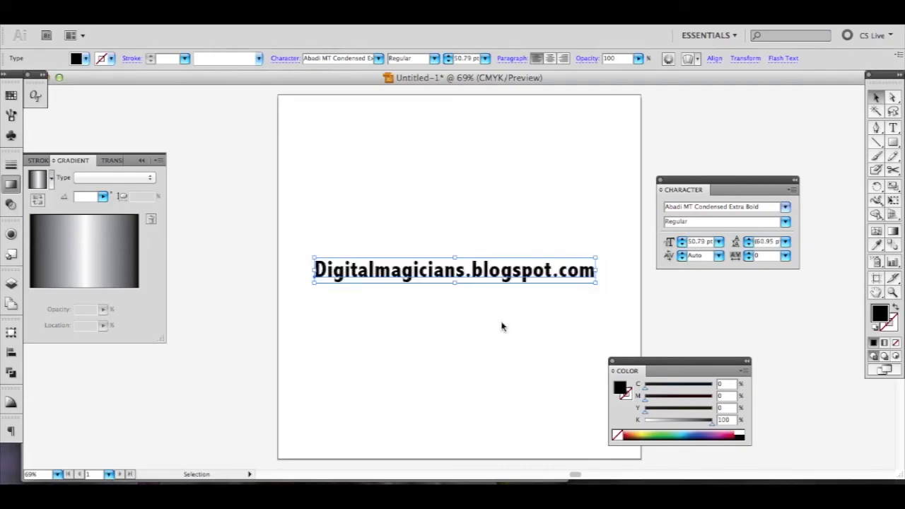
left_click(501, 326)
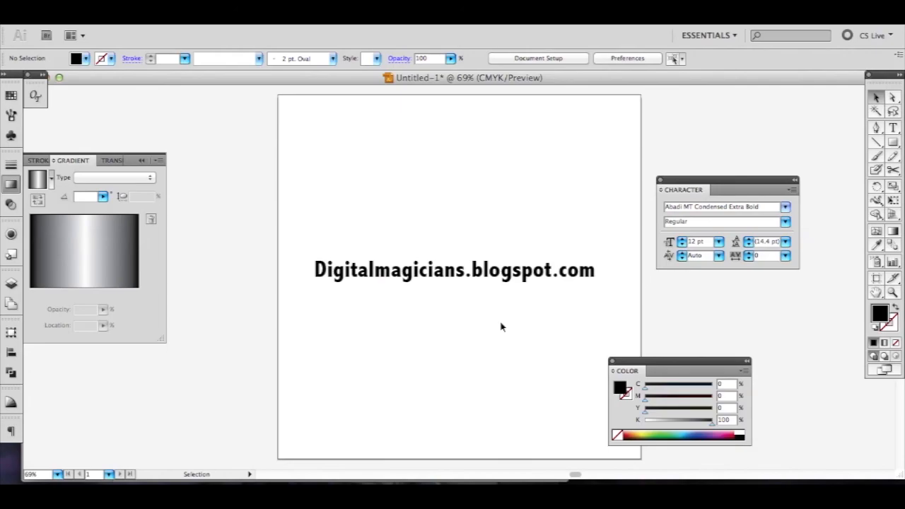